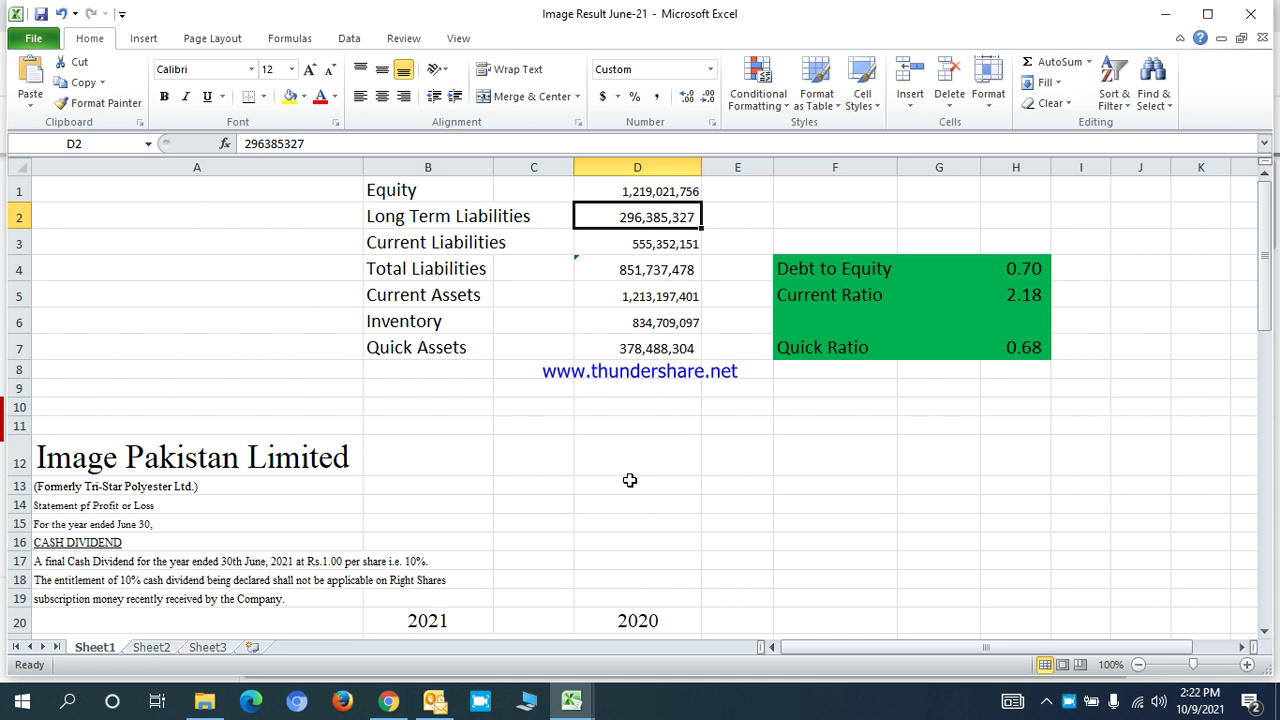
- Review the balance sheet figures in column D from Current Liabilities through Quick Assets
key(Down)
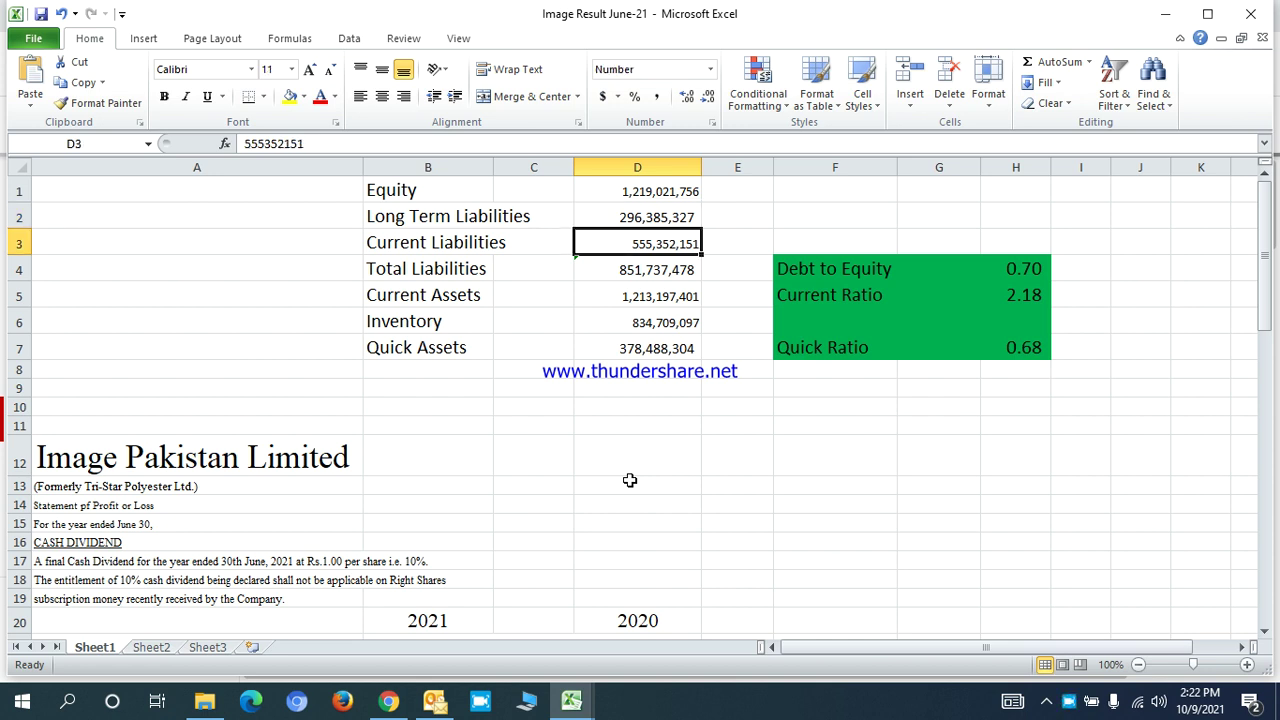
key(Down)
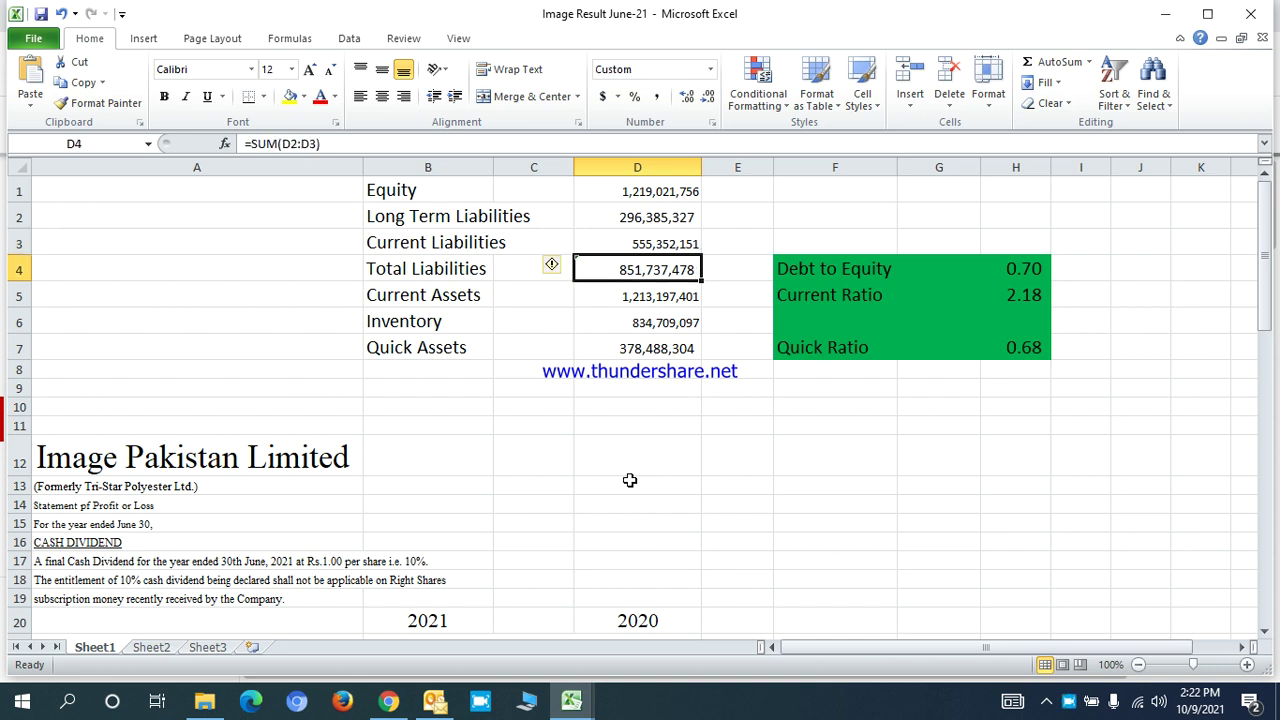
key(Down)
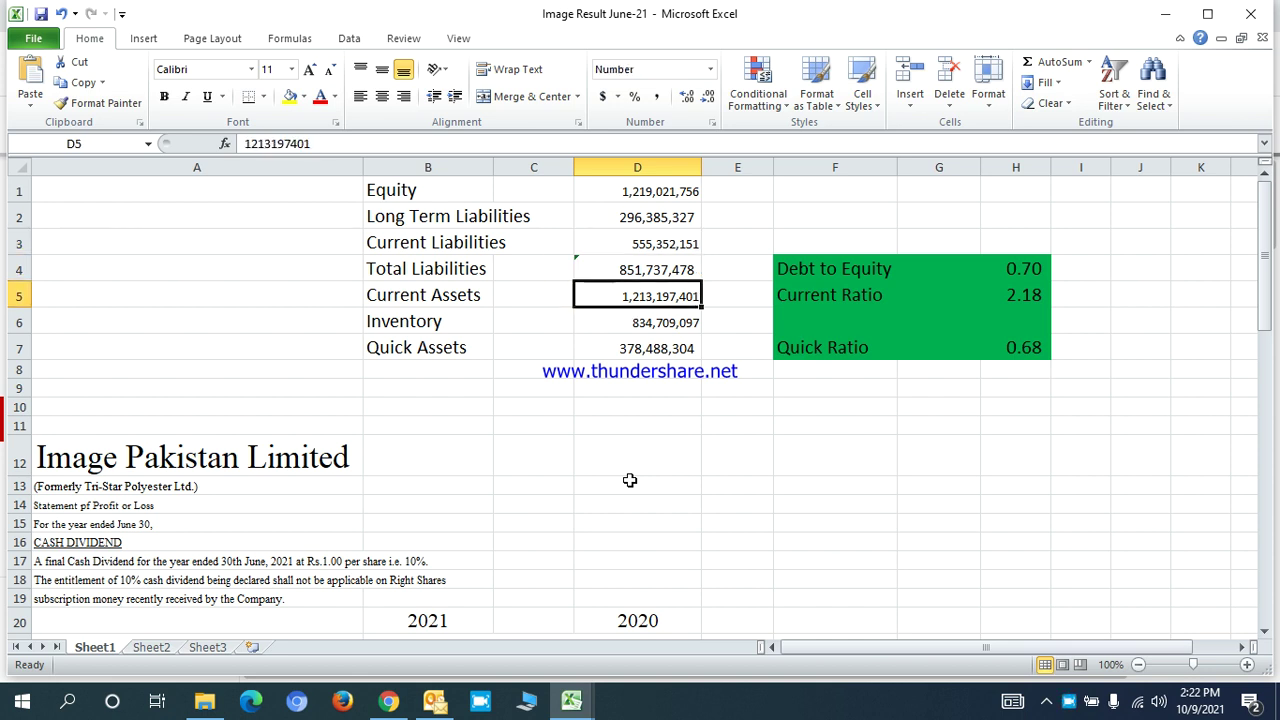
key(Down)
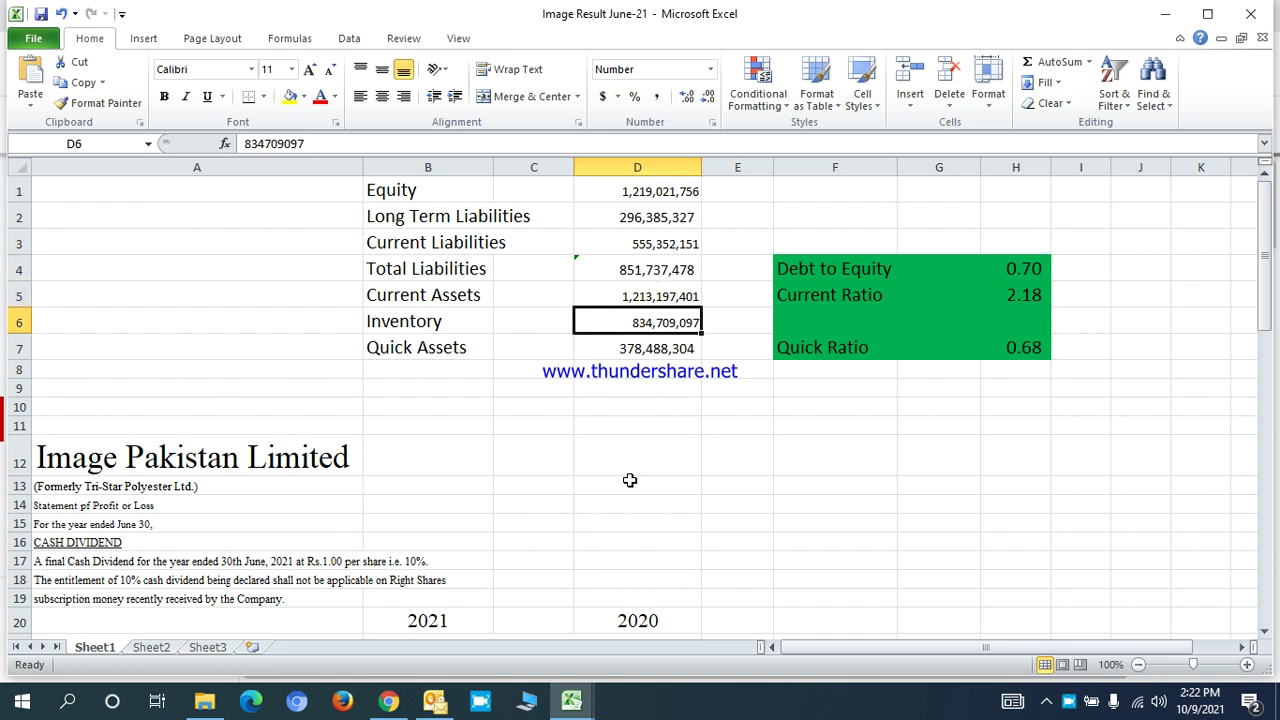
key(Down)
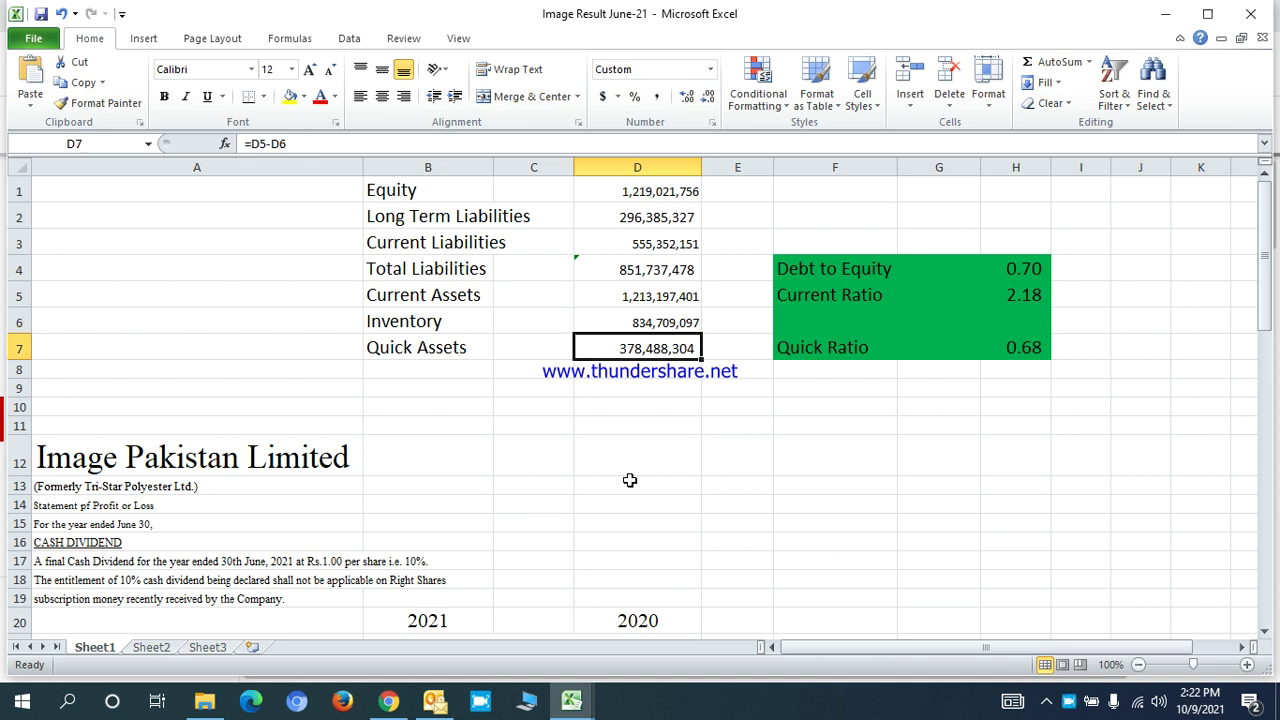
- Examine the Debt to Equity, Current Ratio and Quick Ratio cells in the green ratio block
key(Right)
key(Right)
key(Right)
key(Up)
key(Up)
key(Up)
key(Right)
key(Down)
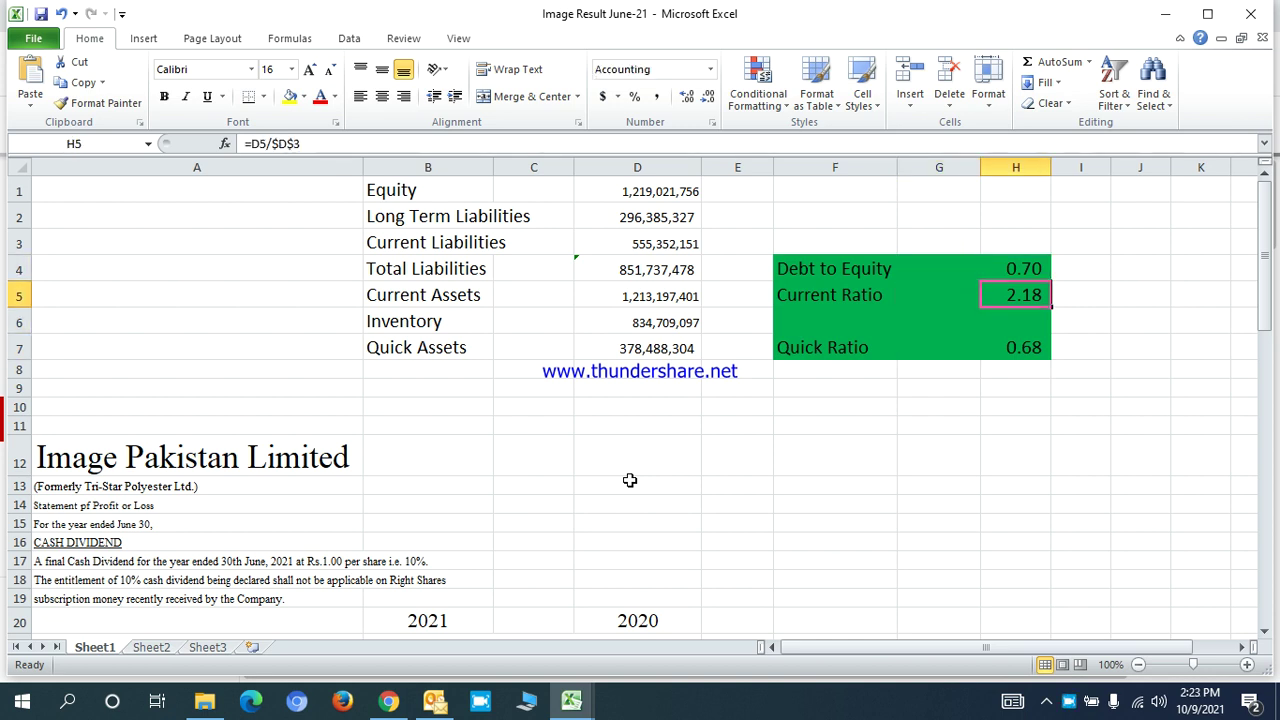
key(Down)
key(Down)
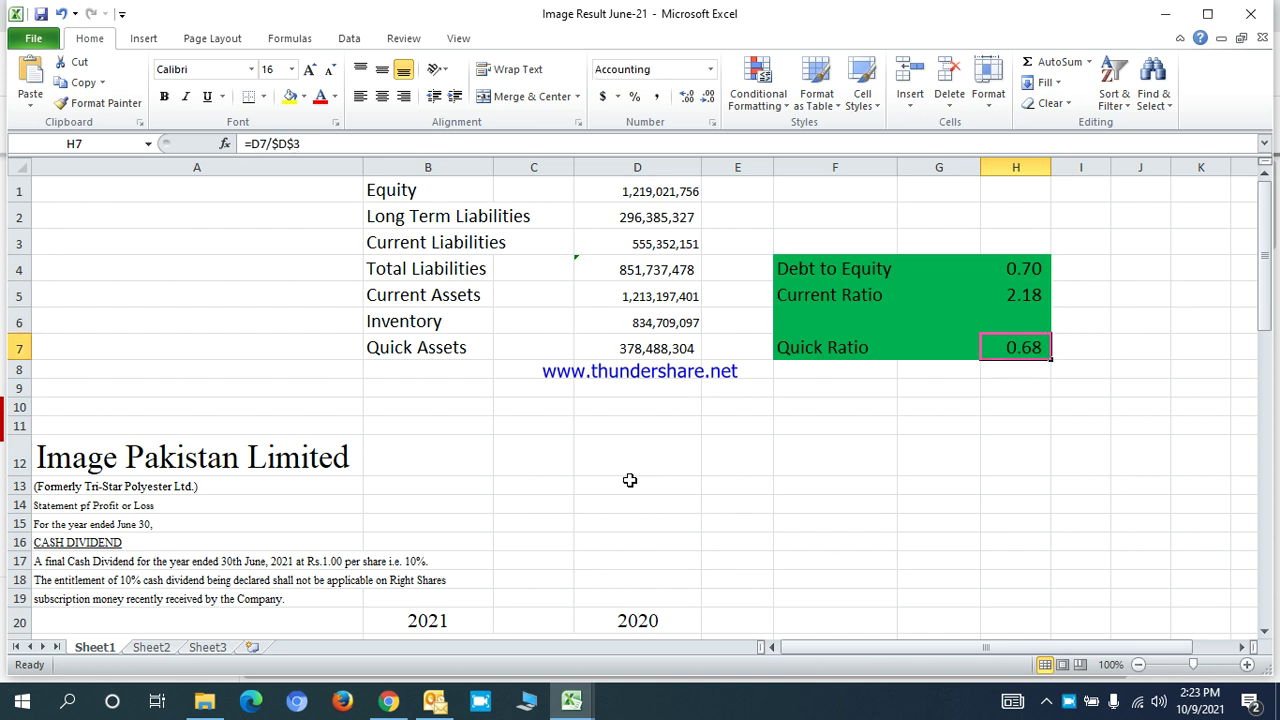
key(Left)
key(Left)
key(Left)
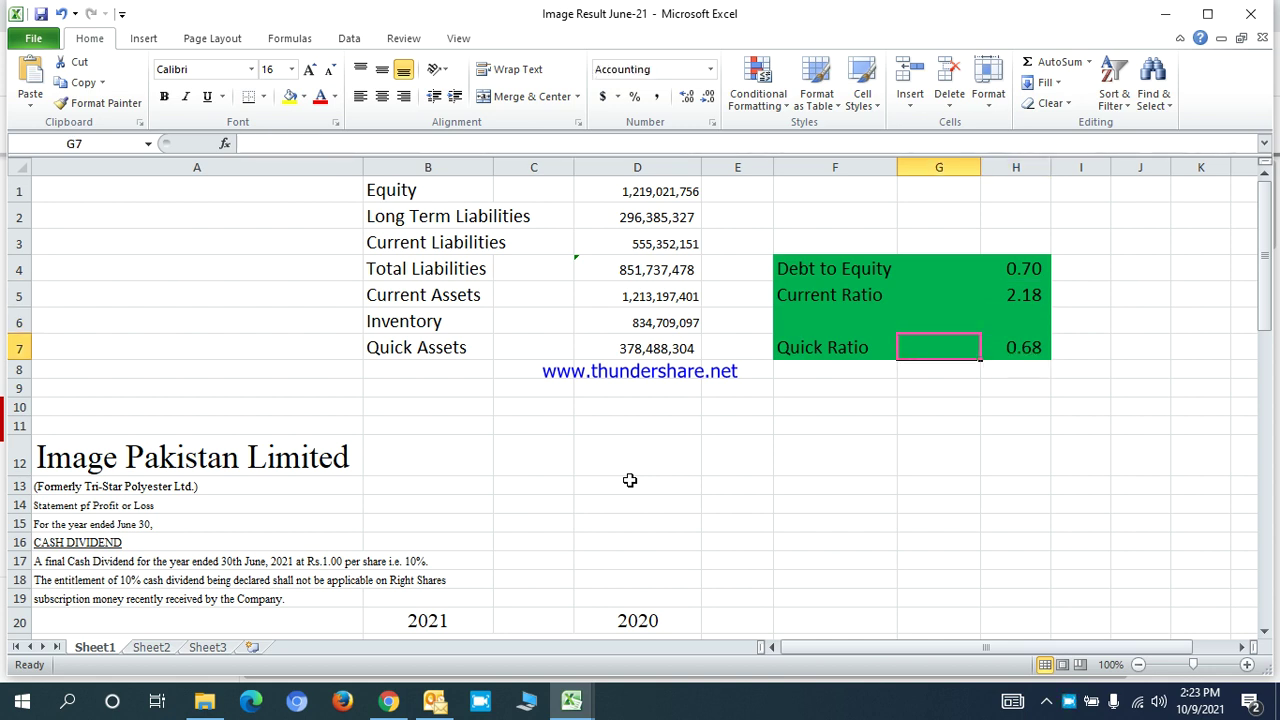
key(Right)
key(Up)
key(Up)
key(Up)
key(Right)
key(Right)
key(Down)
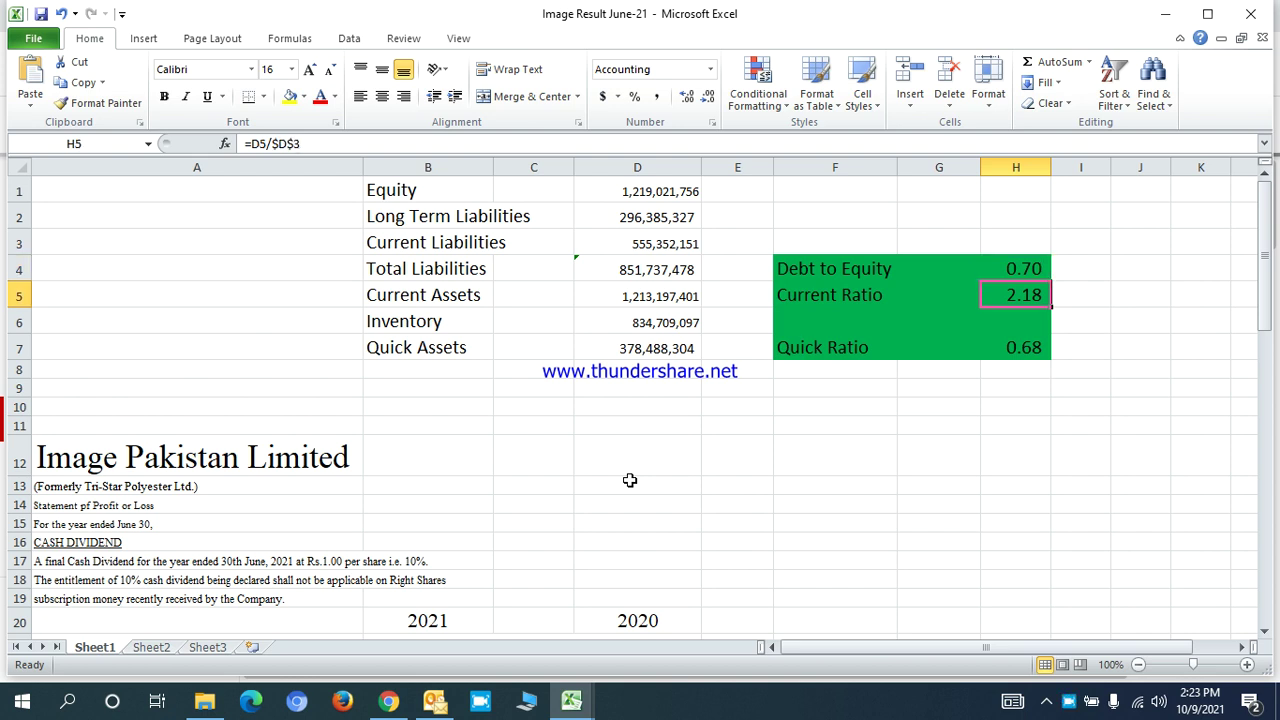
- Go down from the ratio block to the profit or loss line items in column A
key(Down)
key(Down)
key(Down)
key(Down)
key(Down)
key(Down)
key(Down)
key(Down)
key(Down)
key(Down)
key(Down)
key(Down)
key(Down)
key(Down)
key(Down)
key(Down)
key(Down)
key(Down)
key(Down)
key(Down)
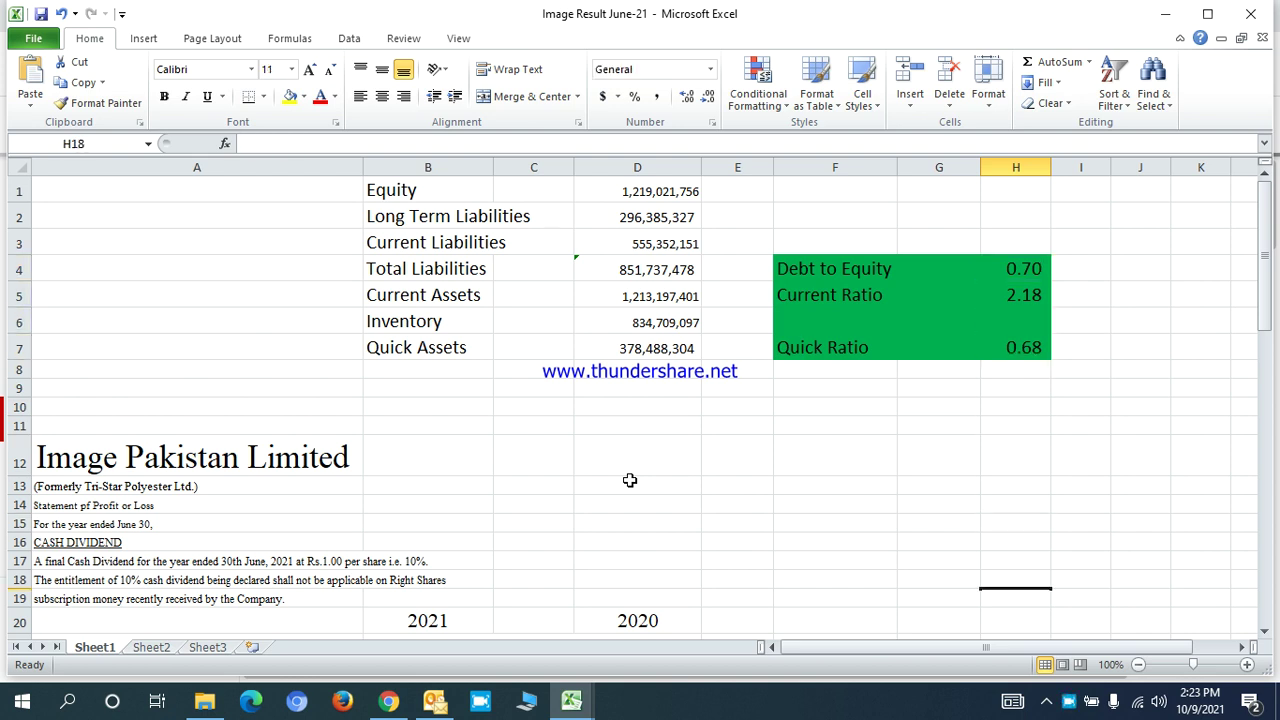
key(Left)
key(Left)
key(Left)
key(Left)
key(Left)
key(Left)
key(Left)
key(Down)
key(Down)
key(Down)
key(Down)
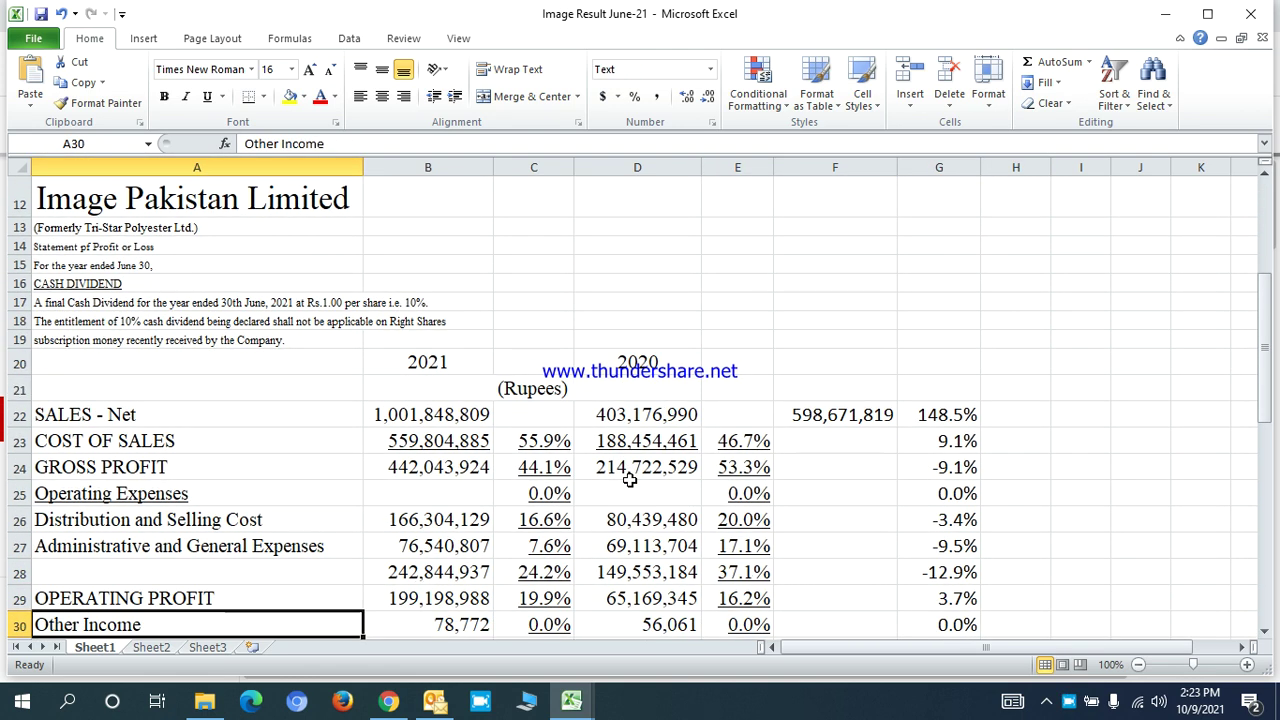
- Read the Statement of Profit or Loss heading and the cash dividend note in column A
key(Up)
key(Up)
key(Up)
key(Up)
key(Up)
key(Up)
key(Up)
key(Up)
key(Up)
key(Up)
key(Up)
key(Up)
key(Up)
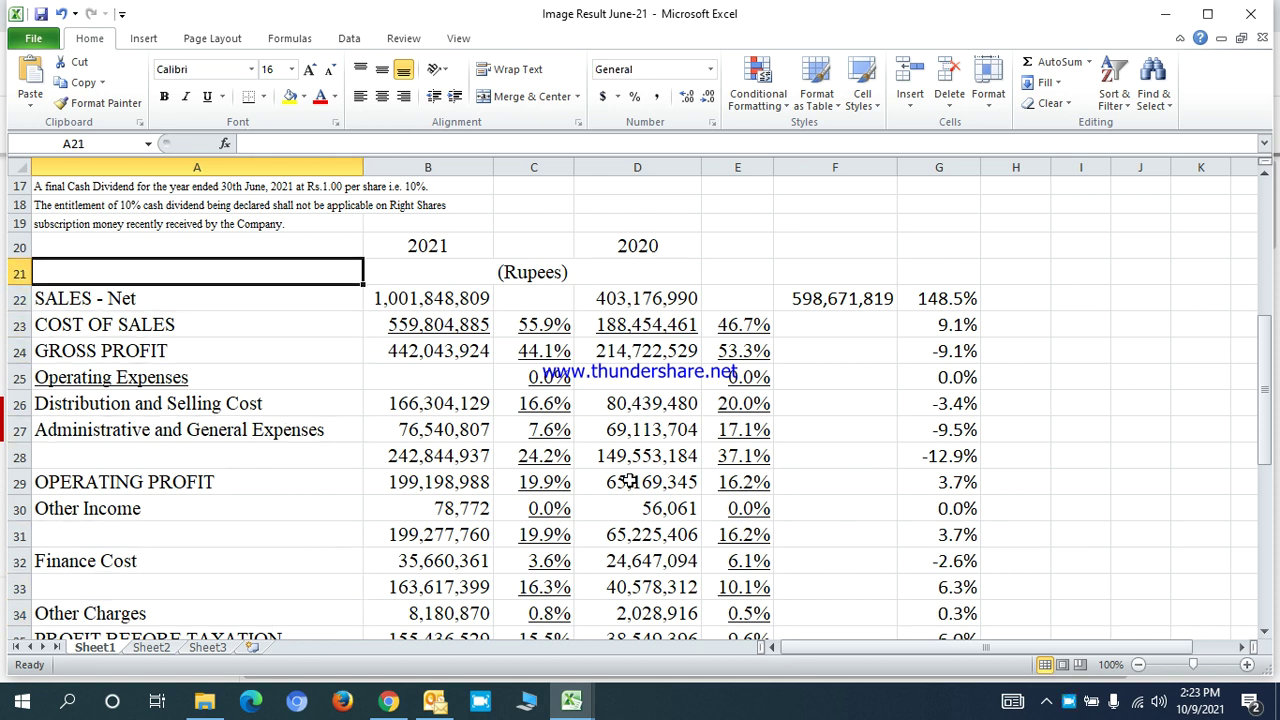
key(Up)
key(Up)
key(Up)
key(Up)
key(Up)
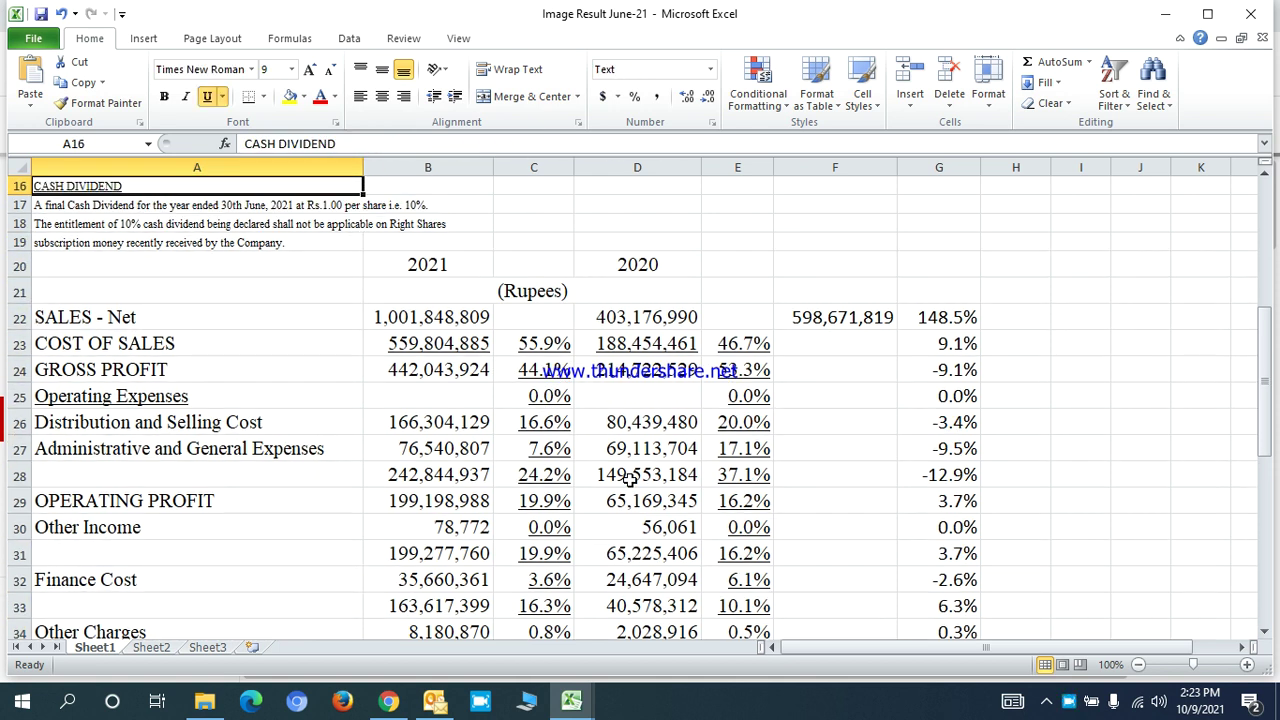
key(Up)
key(Up)
key(Down)
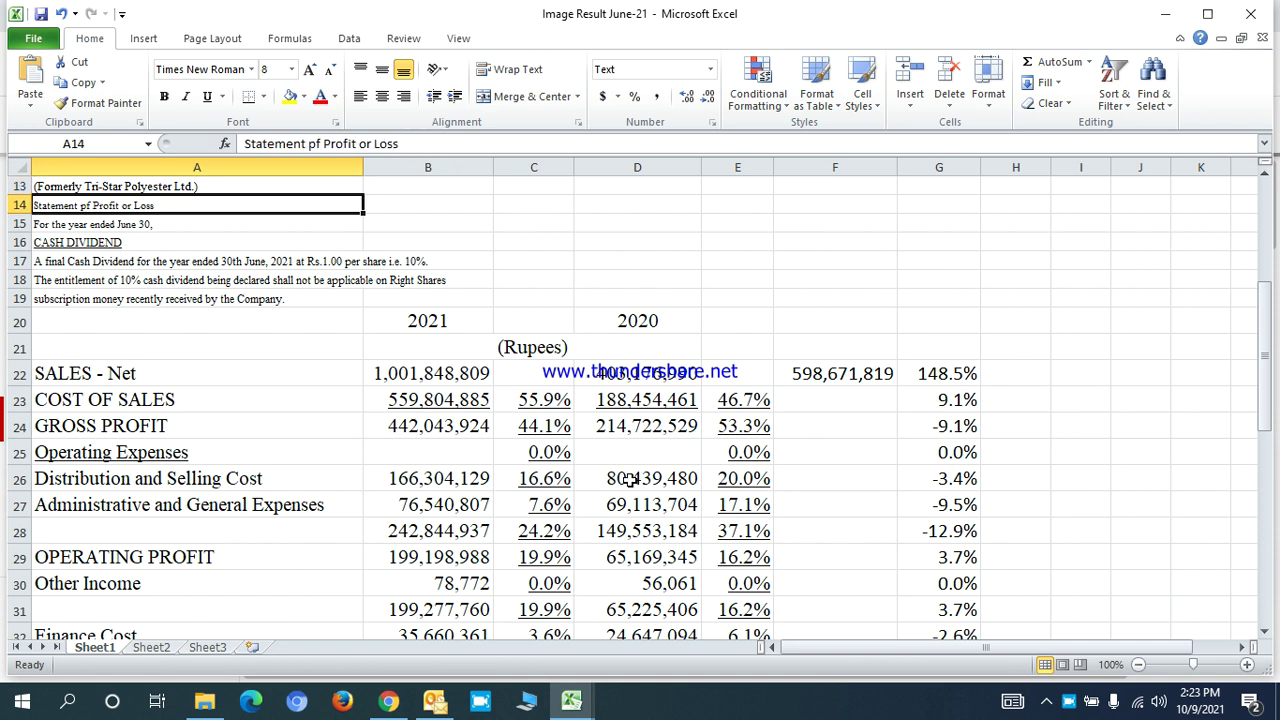
key(Down)
key(Down)
key(Down)
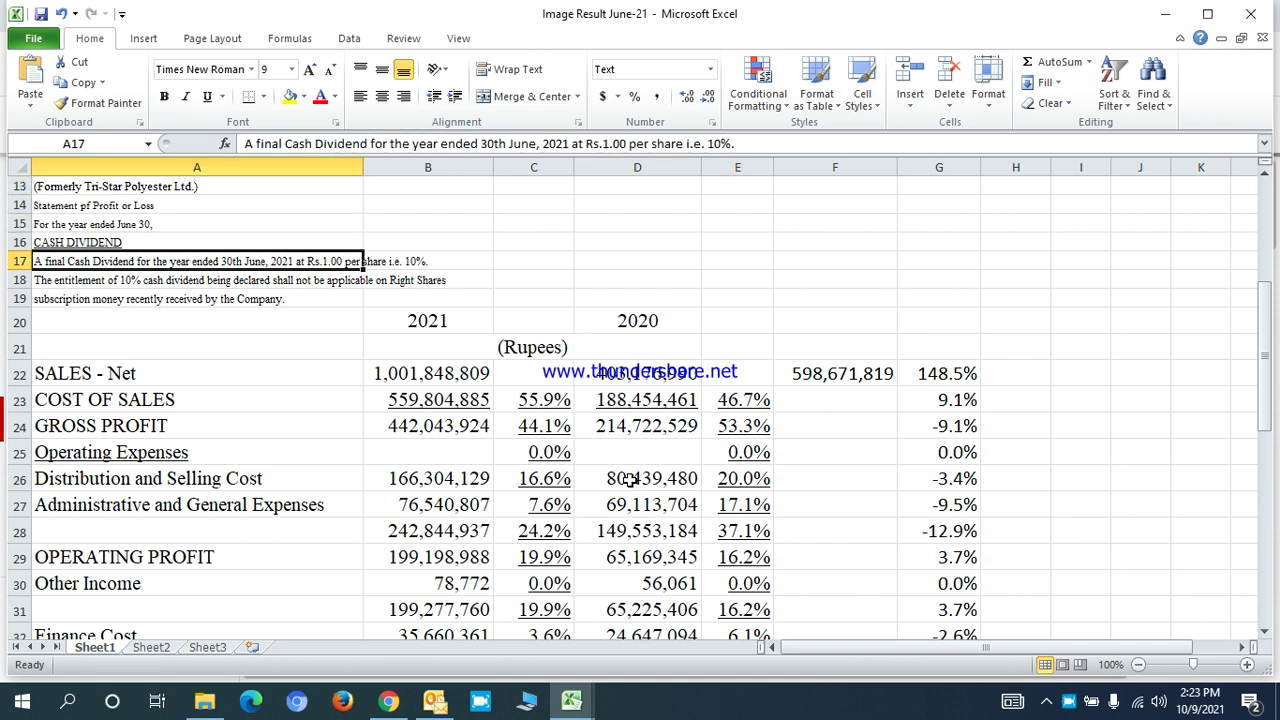
- Compare the 2021 and 2020 net sales and their change in row 22
key(Right)
key(Right)
key(Right)
key(Right)
key(Down)
key(Down)
key(Down)
key(Down)
key(Down)
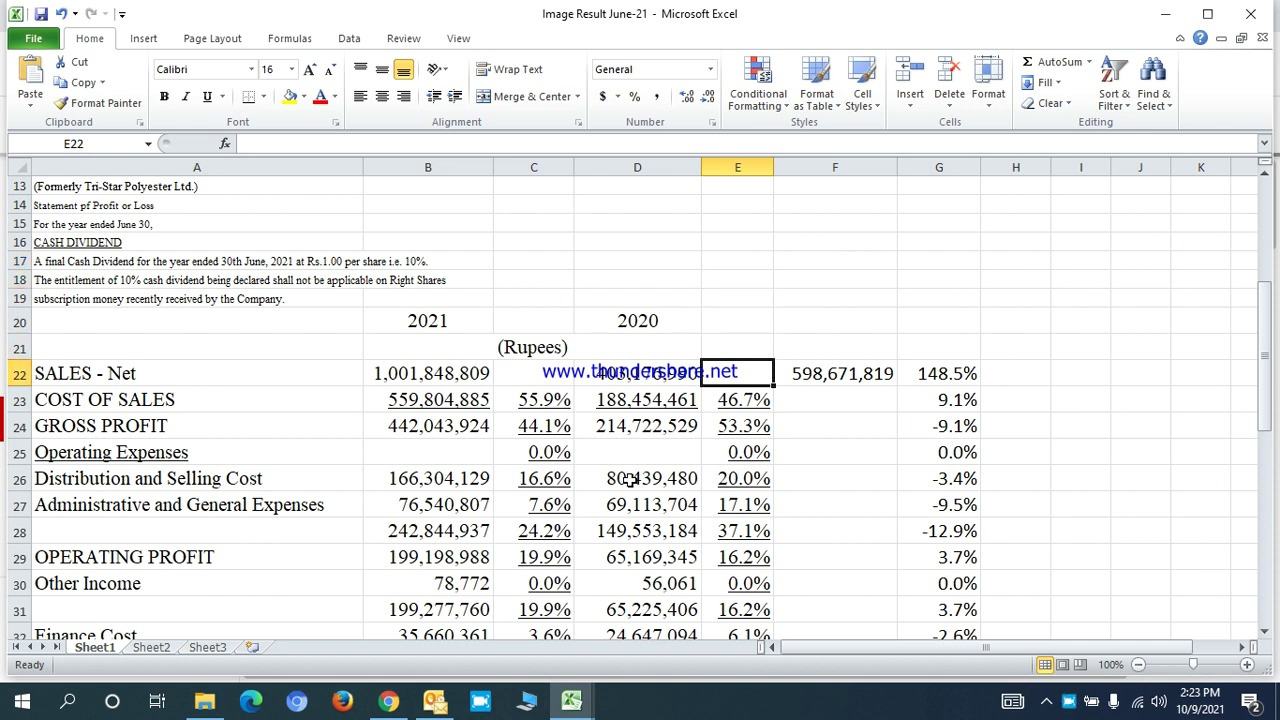
key(Right)
key(Left)
key(Left)
key(Left)
key(Left)
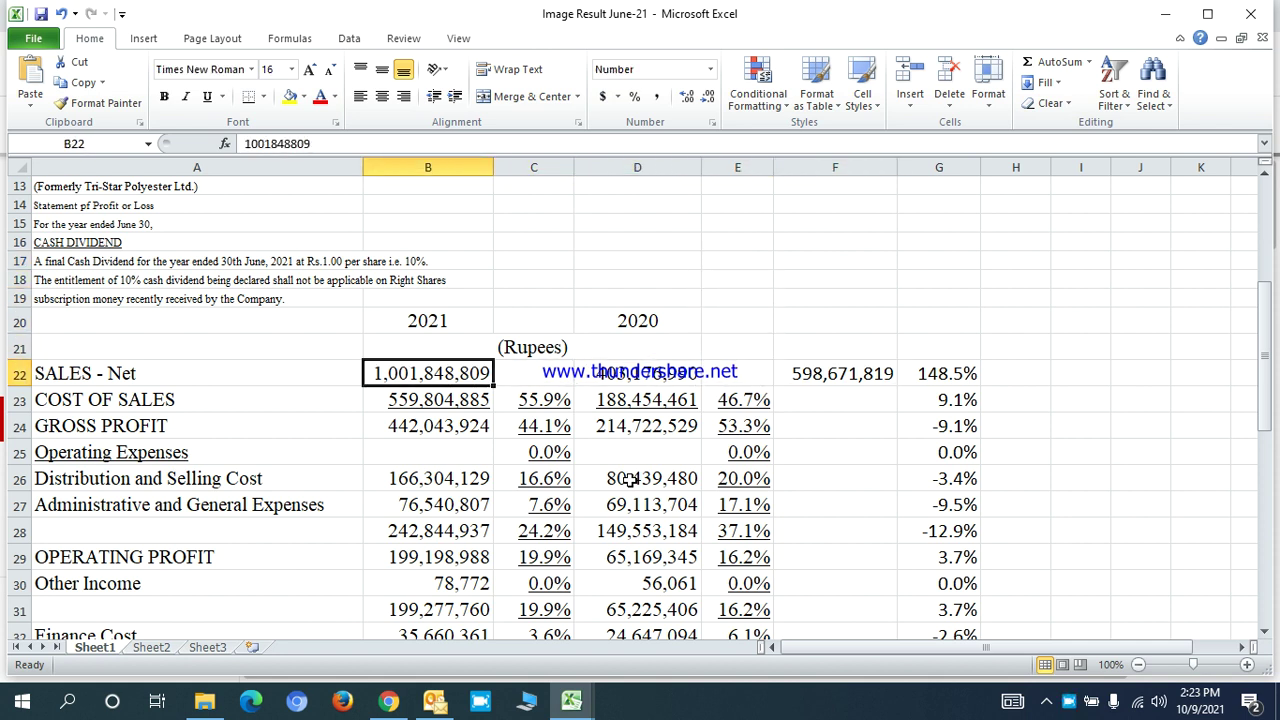
key(Right)
key(Right)
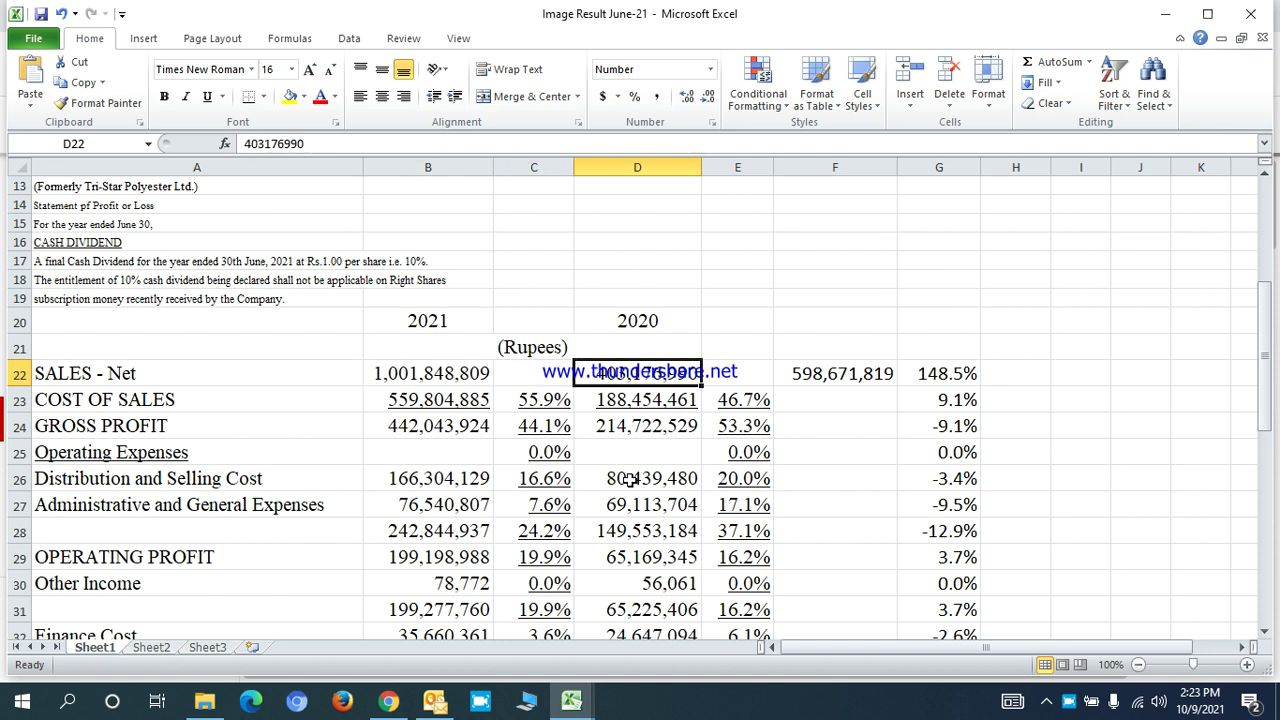
key(Right)
key(Right)
key(Right)
- Review the year-on-year margin changes in column G from Cost of Sales to Administrative and General Expenses
key(Down)
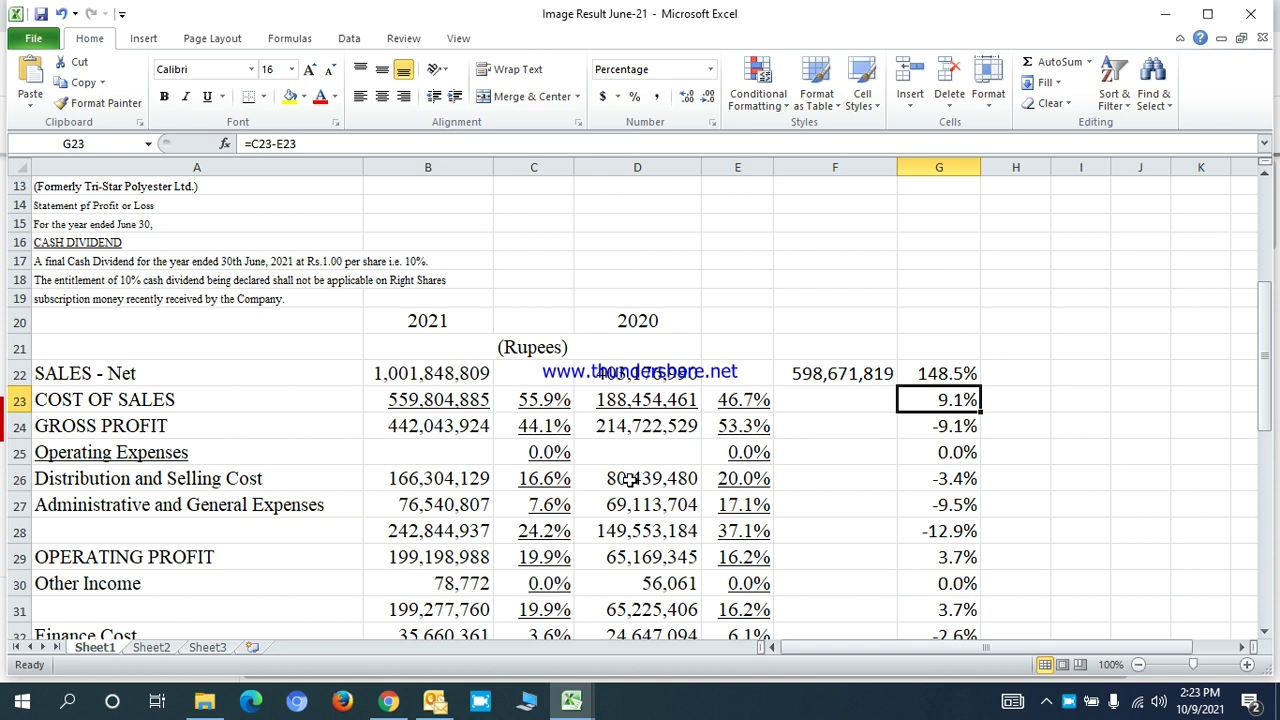
key(Down)
key(Down)
key(Down)
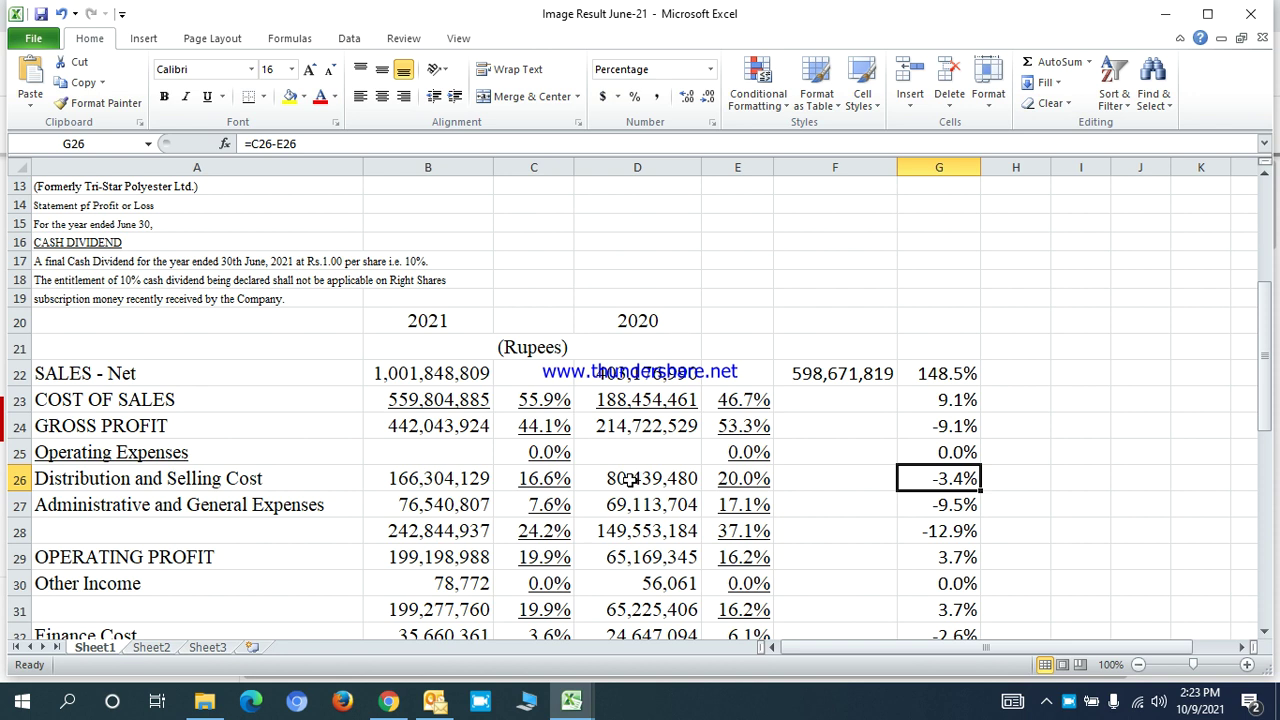
key(Down)
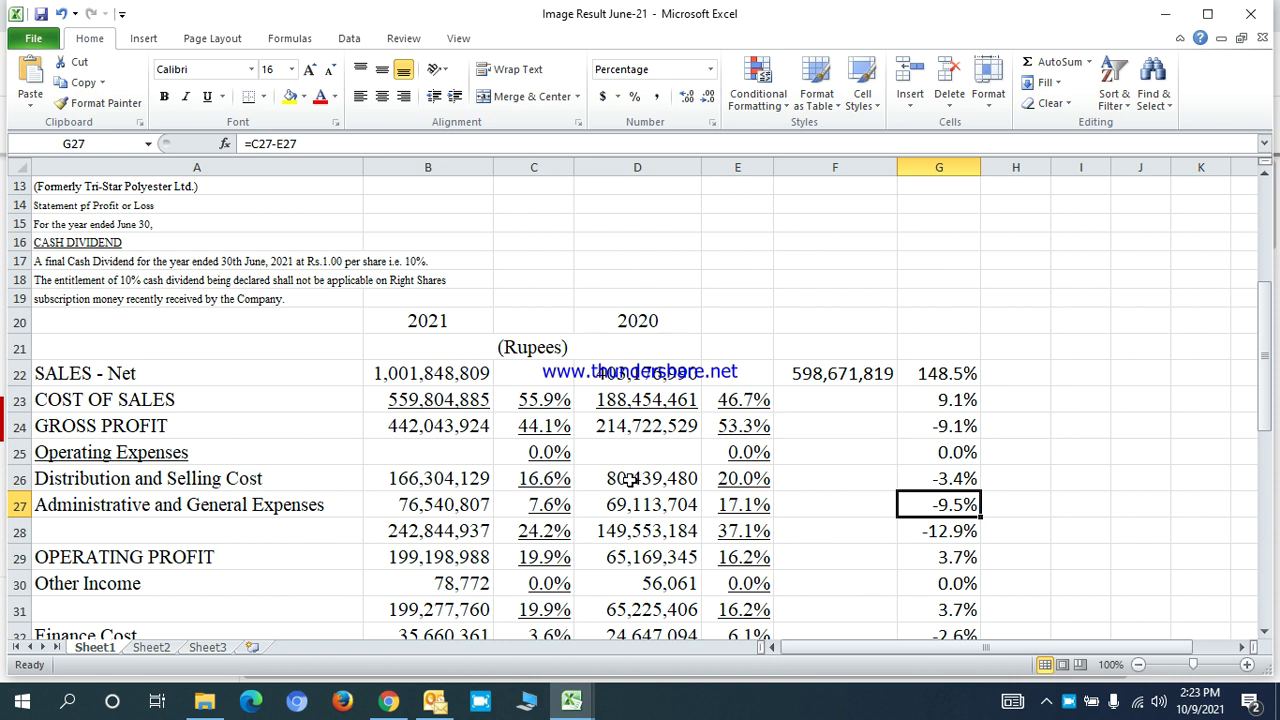
- Compare the 2021 and 2020 percentages of sales for Administrative and General Expenses with their difference in row 27
key(Left)
key(Left)
key(Left)
key(Left)
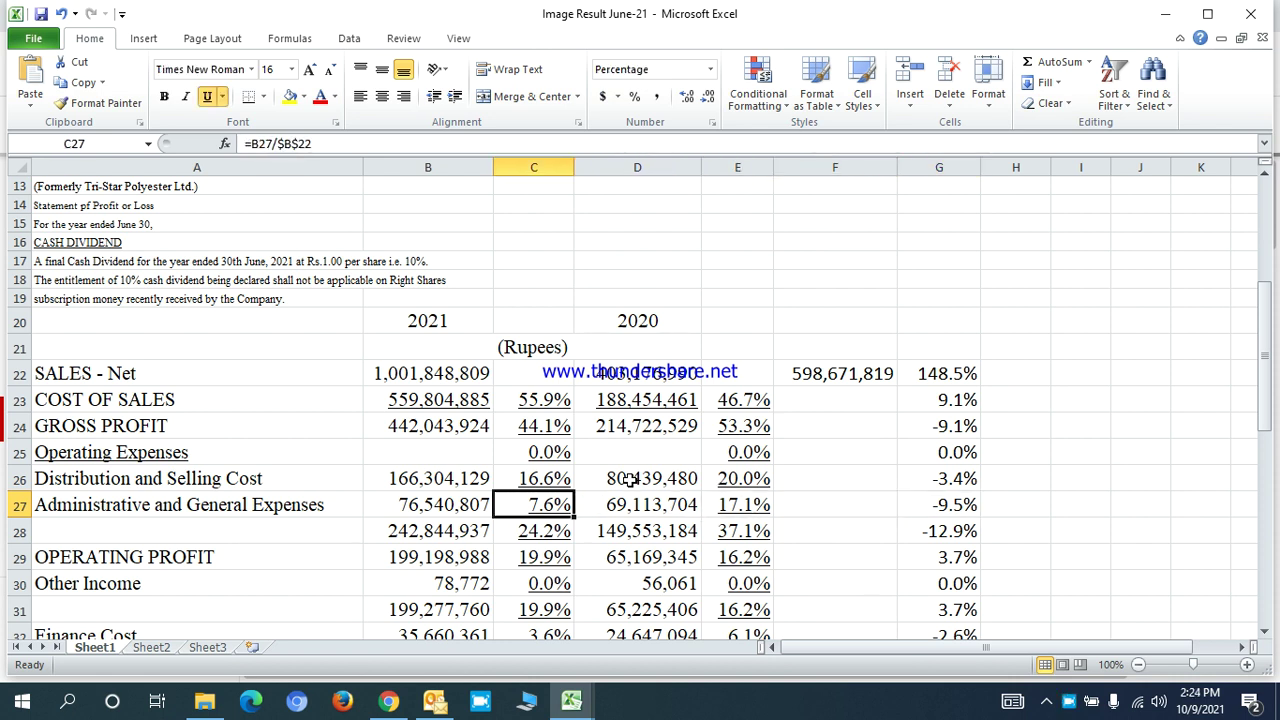
key(F2)
key(Escape)
key(Right)
key(Right)
key(Right)
key(Right)
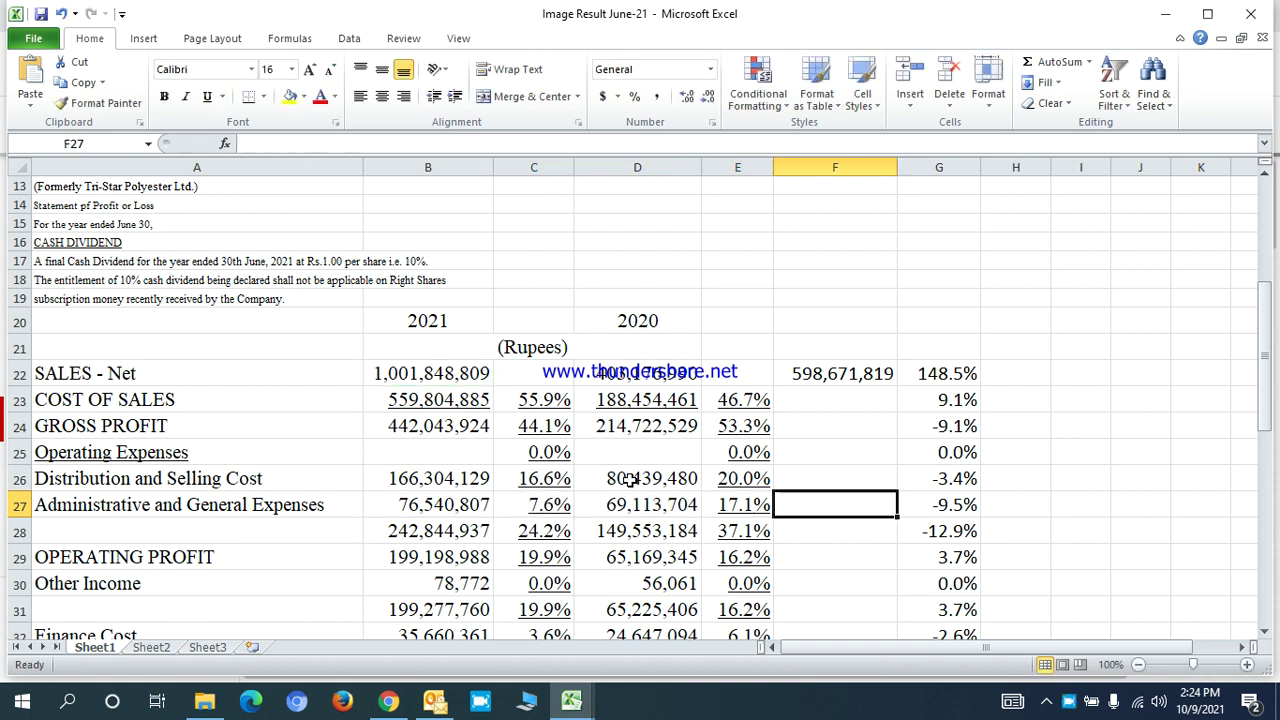
key(Down)
key(Up)
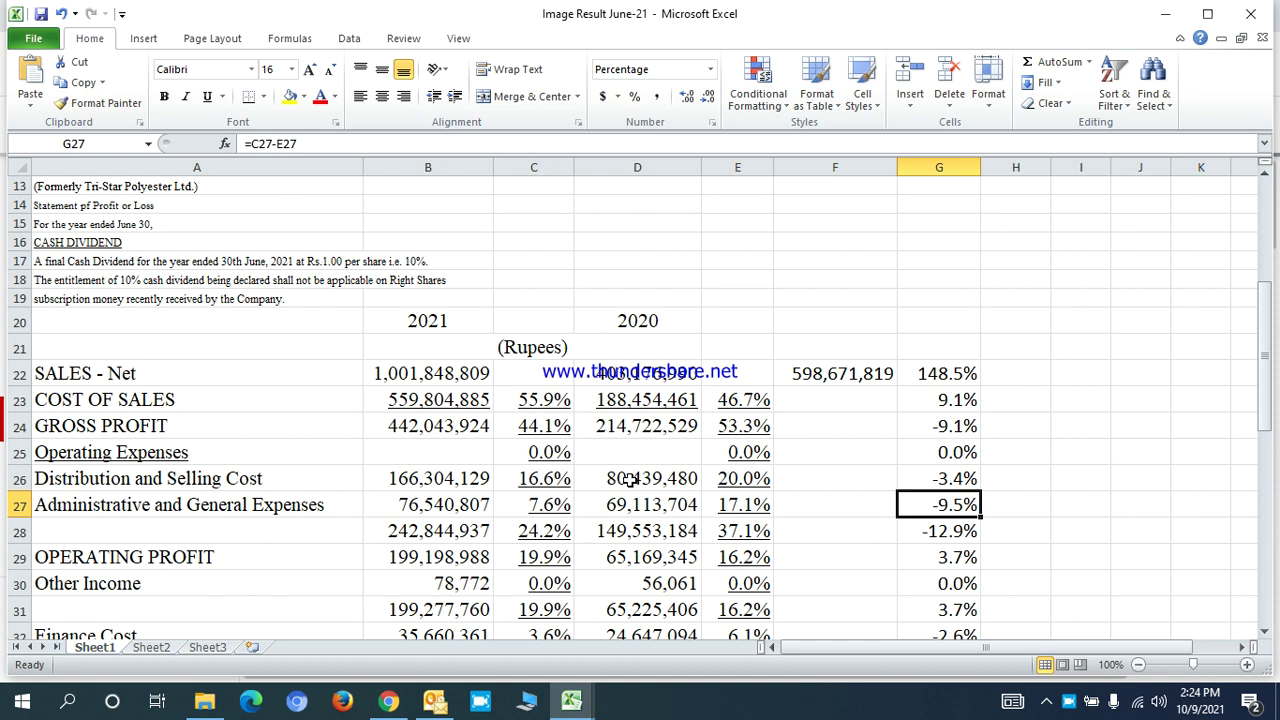
key(Left)
key(Left)
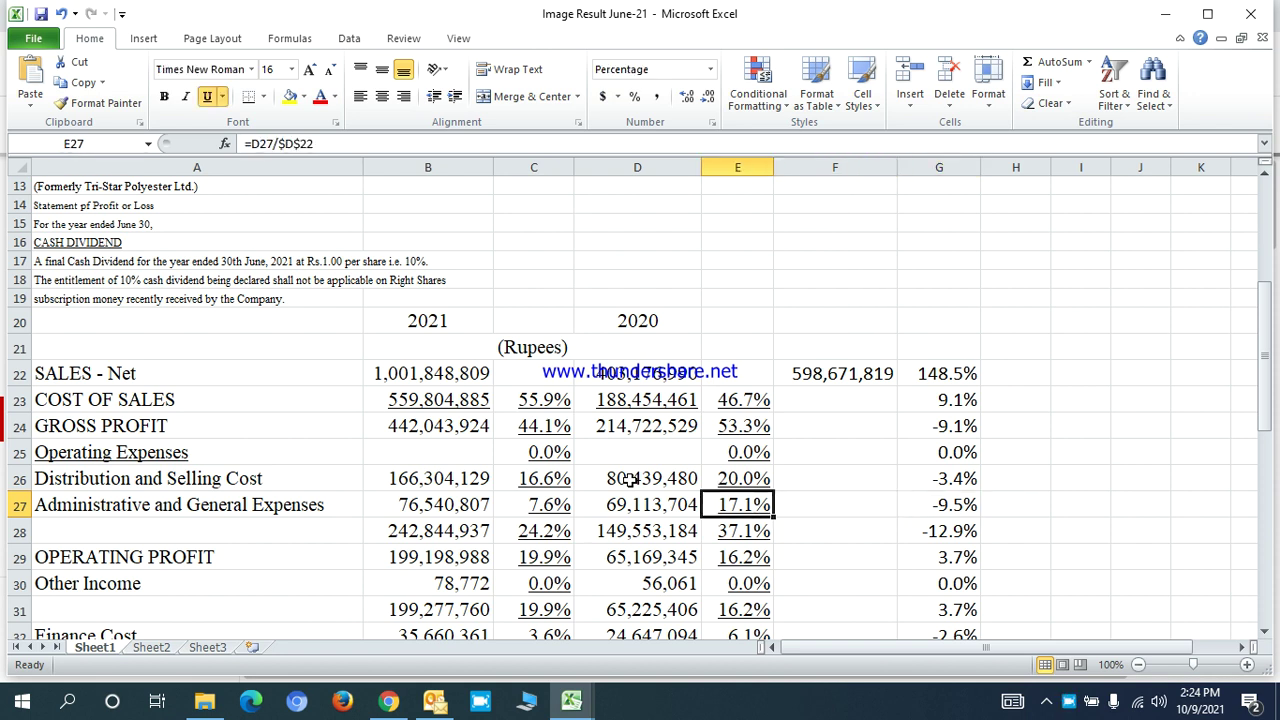
key(Right)
key(Right)
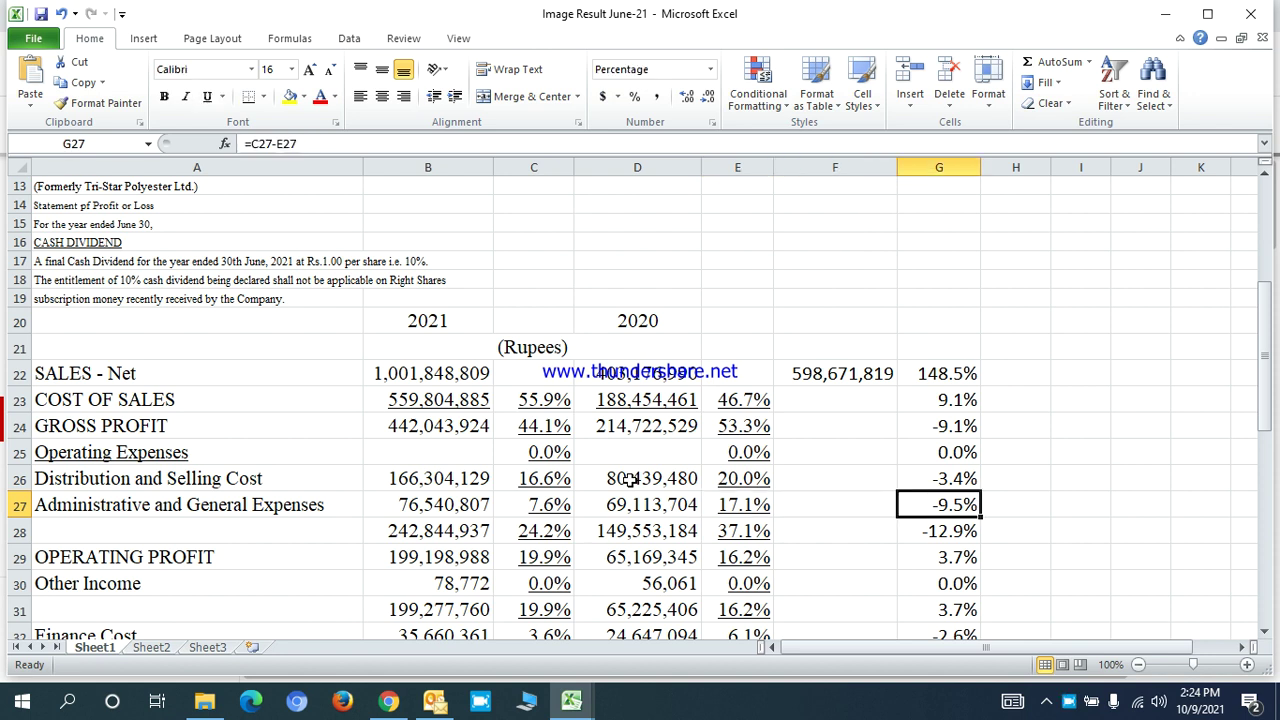
- Review the column G percentage changes from Operating Profit through Finance Cost and Other Charges to Profit After Taxation
key(Down)
key(Down)
key(Down)
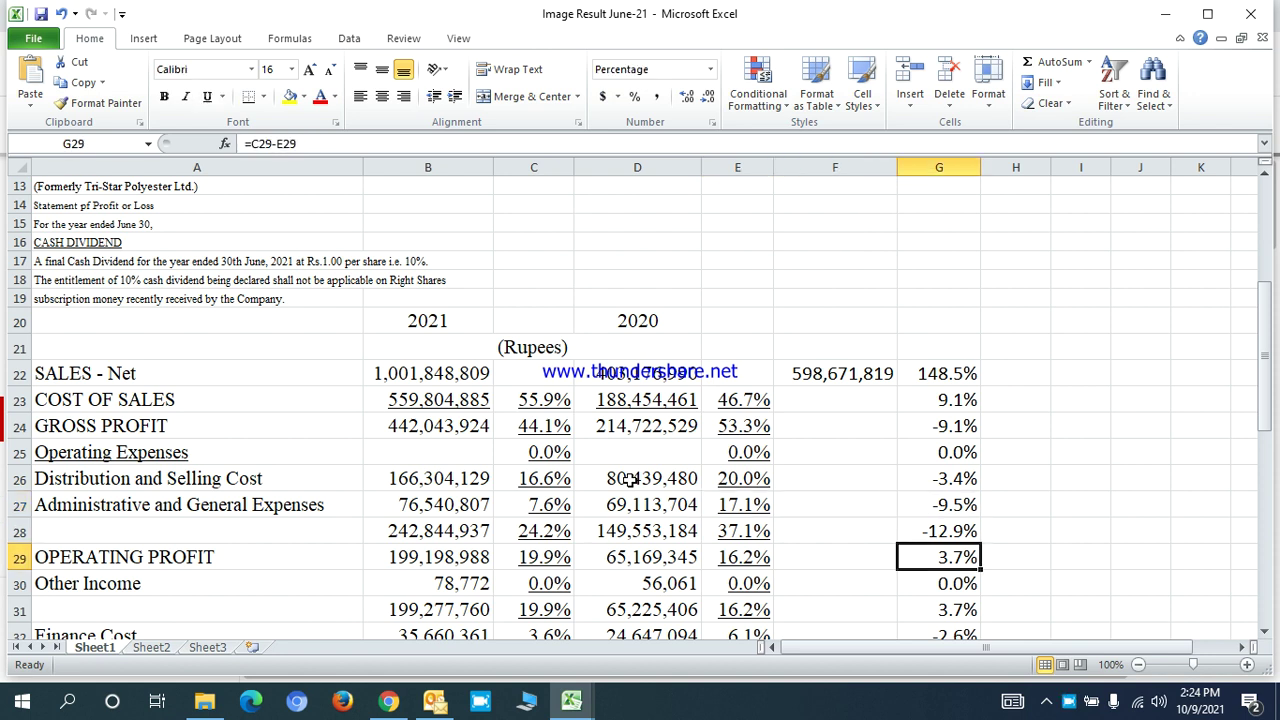
key(Down)
key(Down)
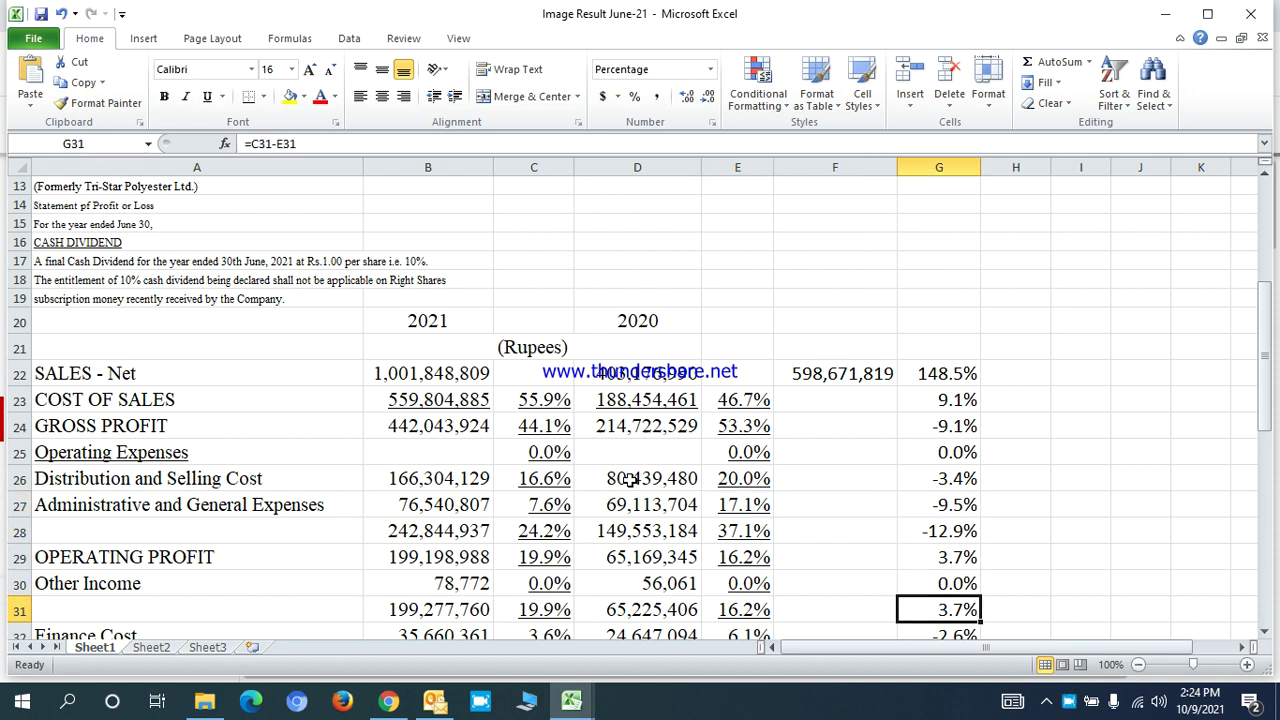
key(Down)
key(Up)
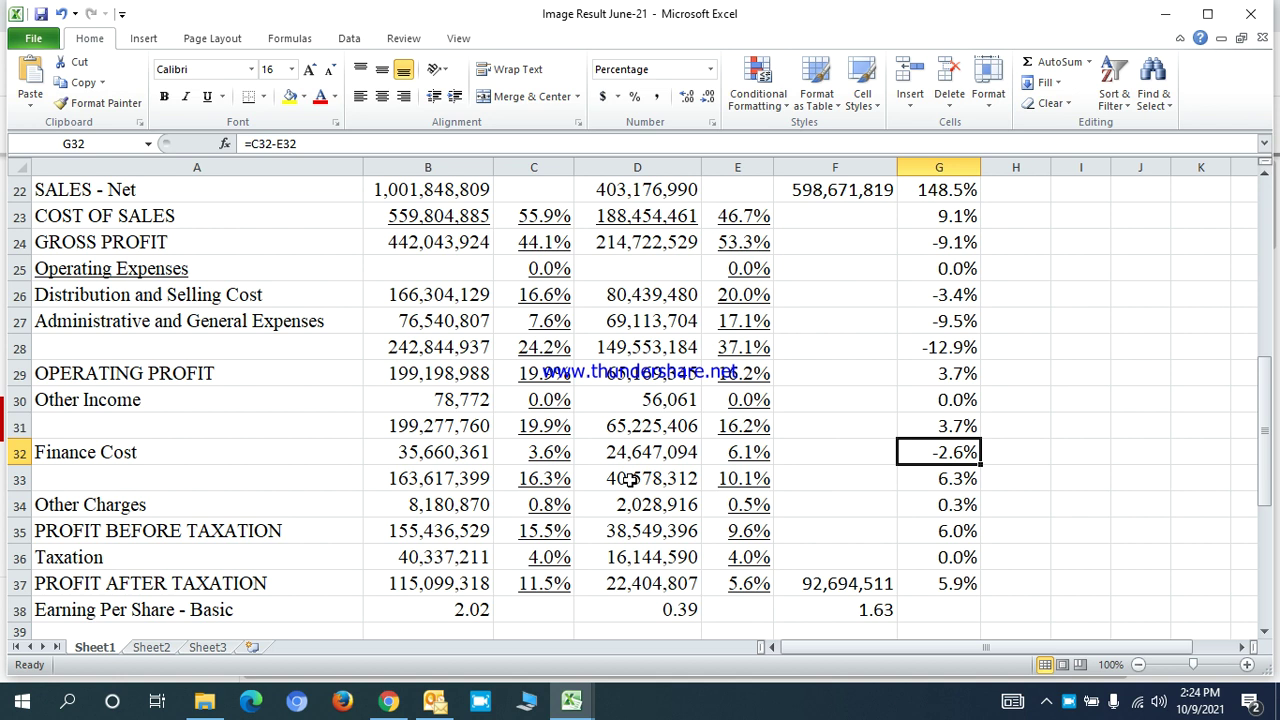
key(Down)
key(Down)
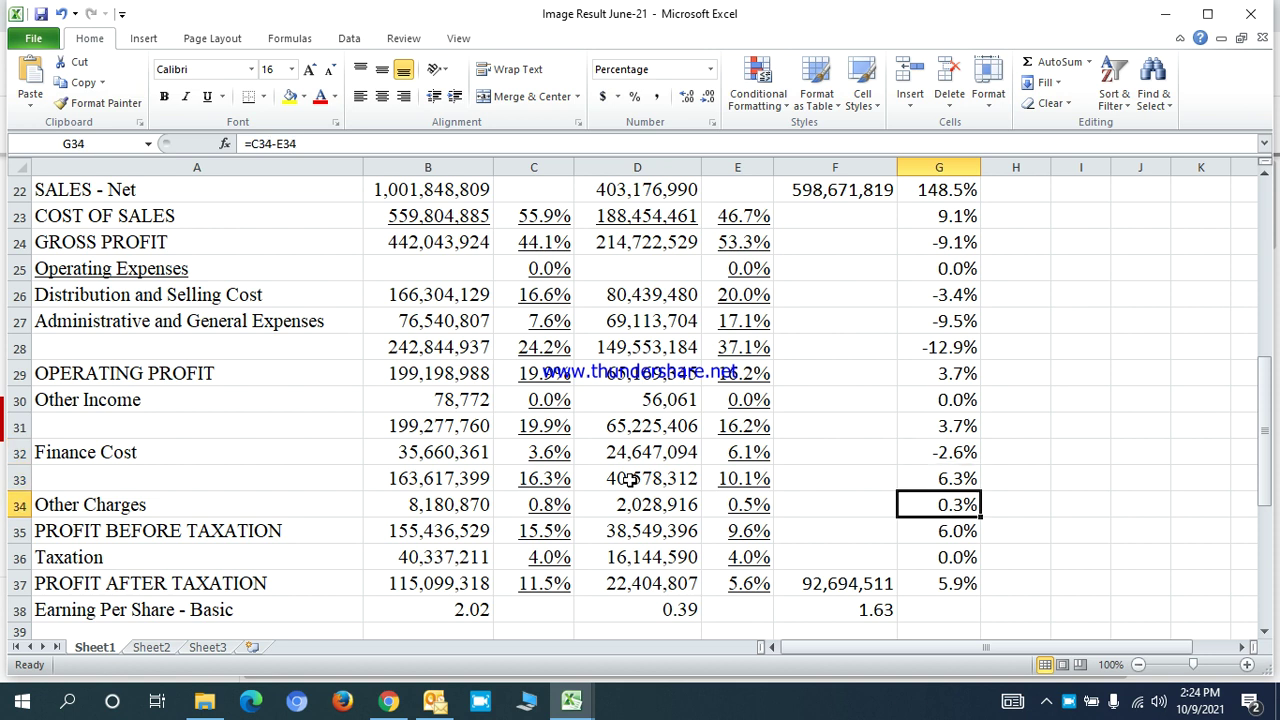
key(Down)
key(Up)
key(Down)
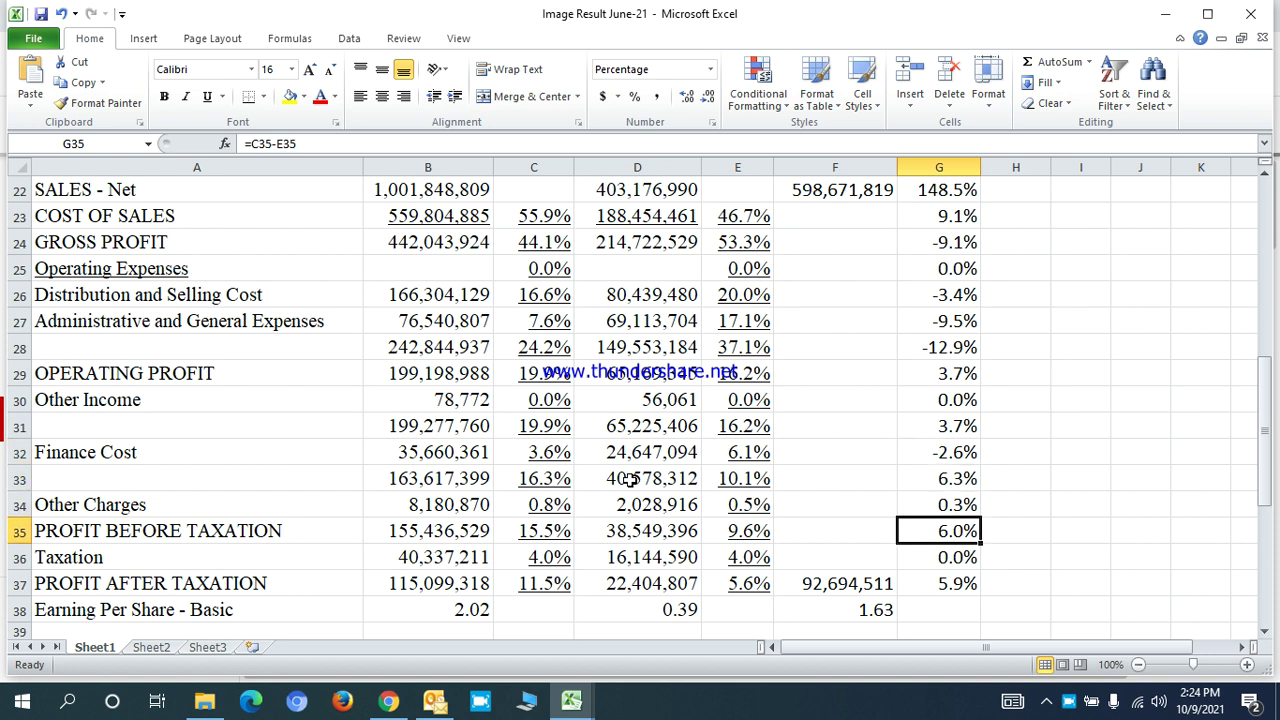
key(Down)
key(Down)
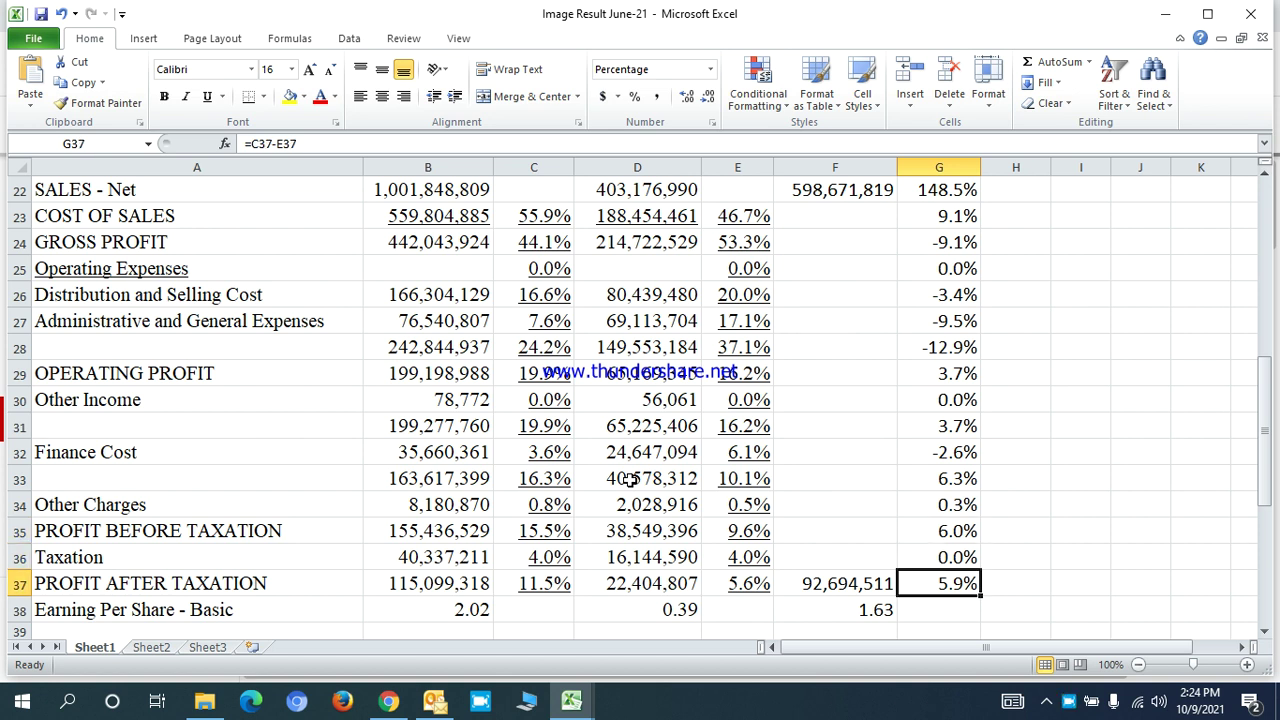
- Compare the 2021 and 2020 Profit After Taxation amounts, their percentages of sales and the differences in row 37
key(Left)
key(Left)
key(Left)
key(Left)
key(Left)
key(Left)
key(Right)
key(Right)
key(Right)
key(Right)
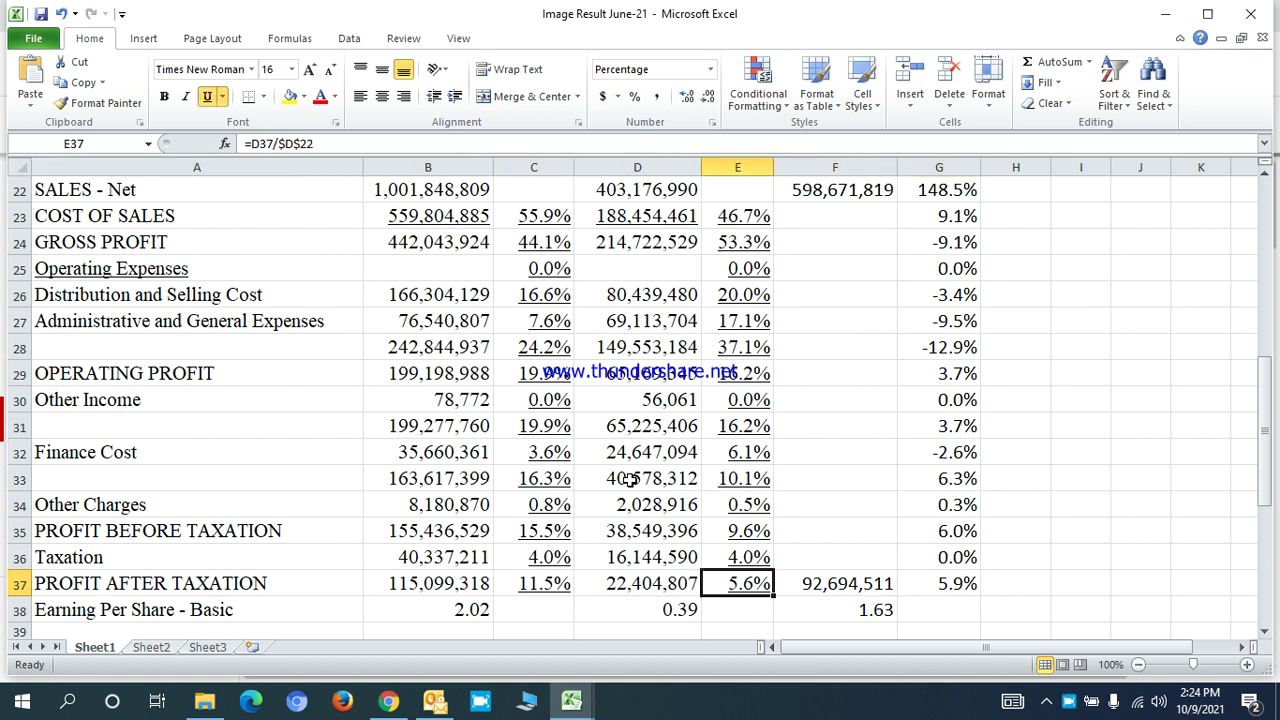
key(Right)
key(Right)
key(Left)
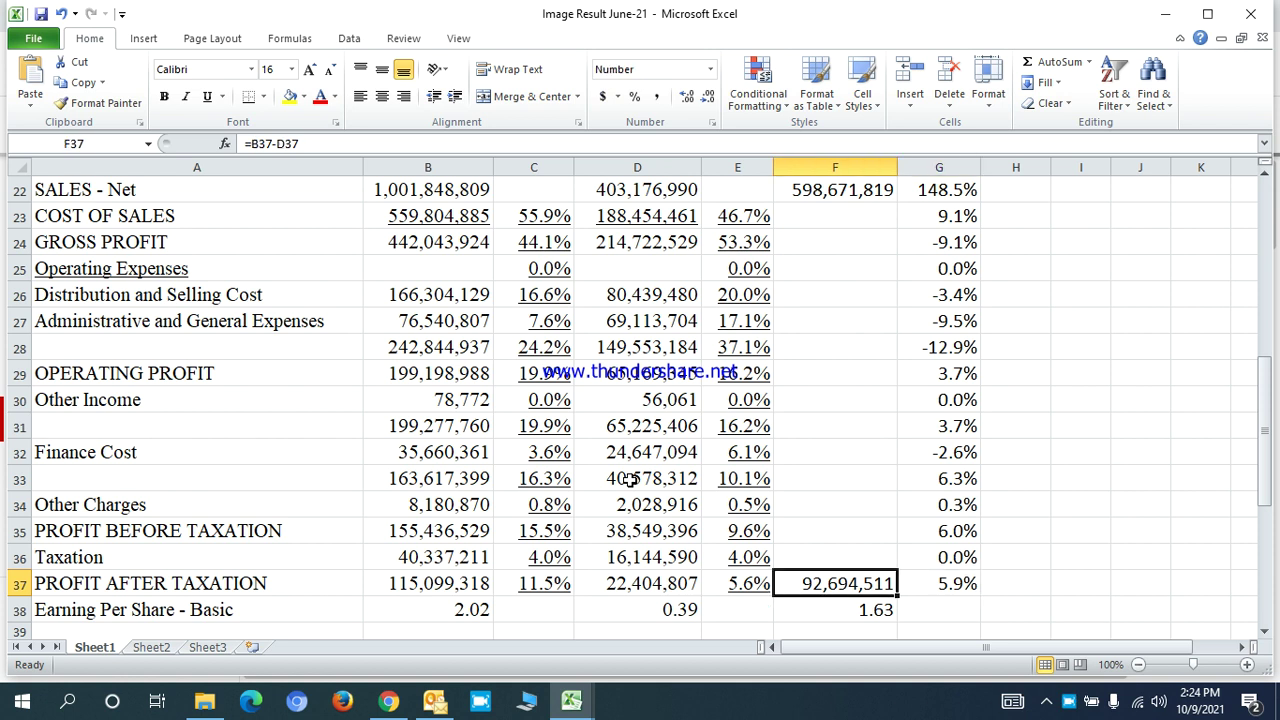
key(Left)
key(Left)
key(Left)
key(Left)
key(Right)
key(Right)
key(Right)
key(Right)
key(Left)
key(Left)
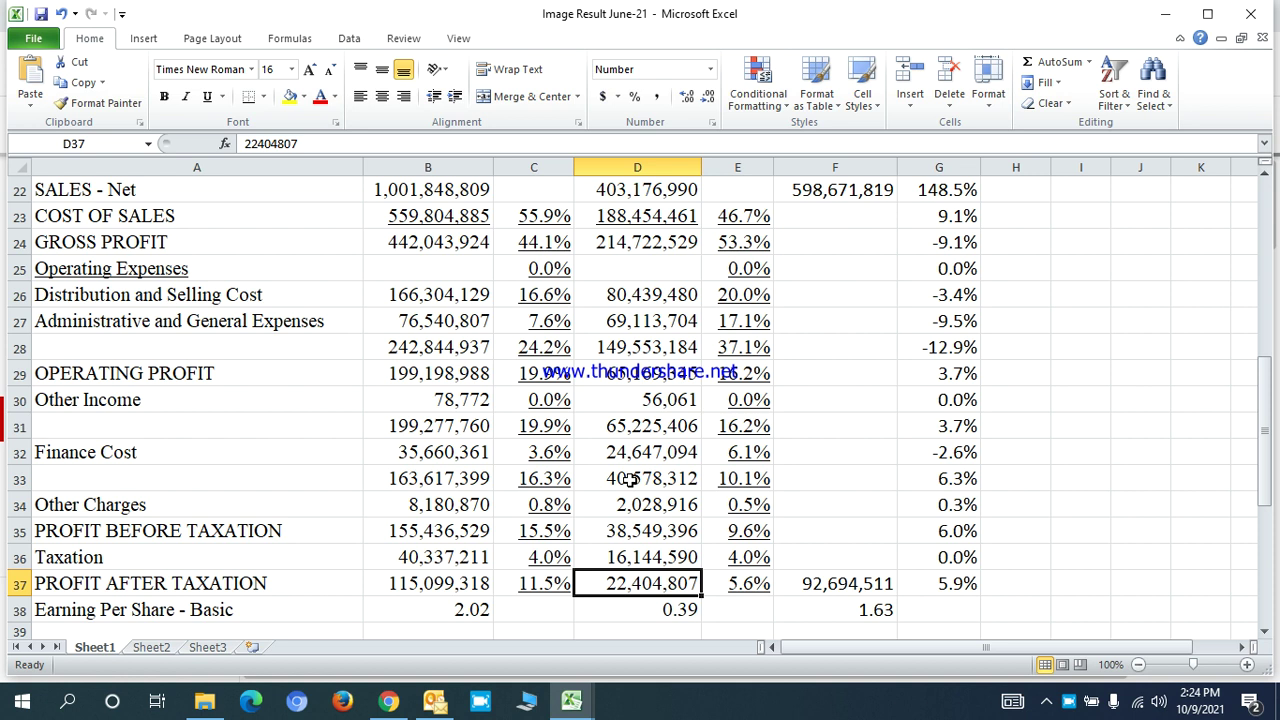
- Review the Profit After Taxation row from the 2021 amount and its percentage of sales across to the margin change in G37
key(Down)
key(Down)
key(Down)
key(Up)
key(Up)
key(Up)
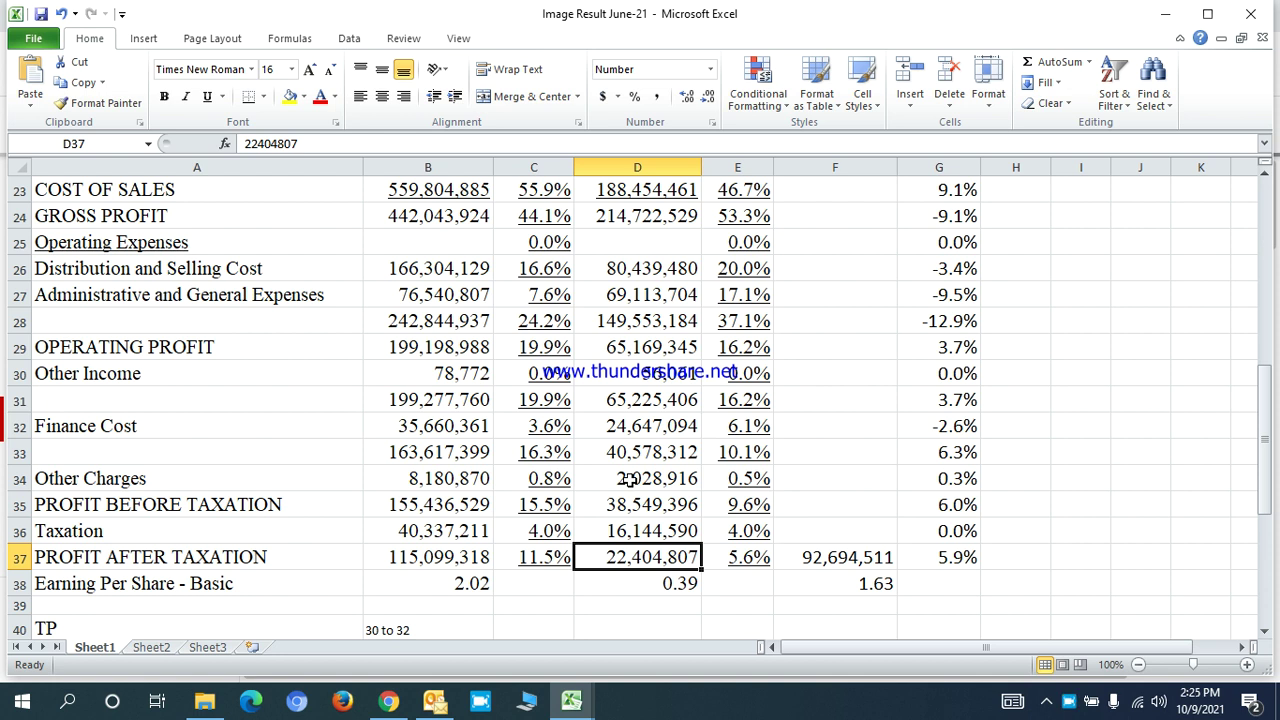
key(Left)
key(Left)
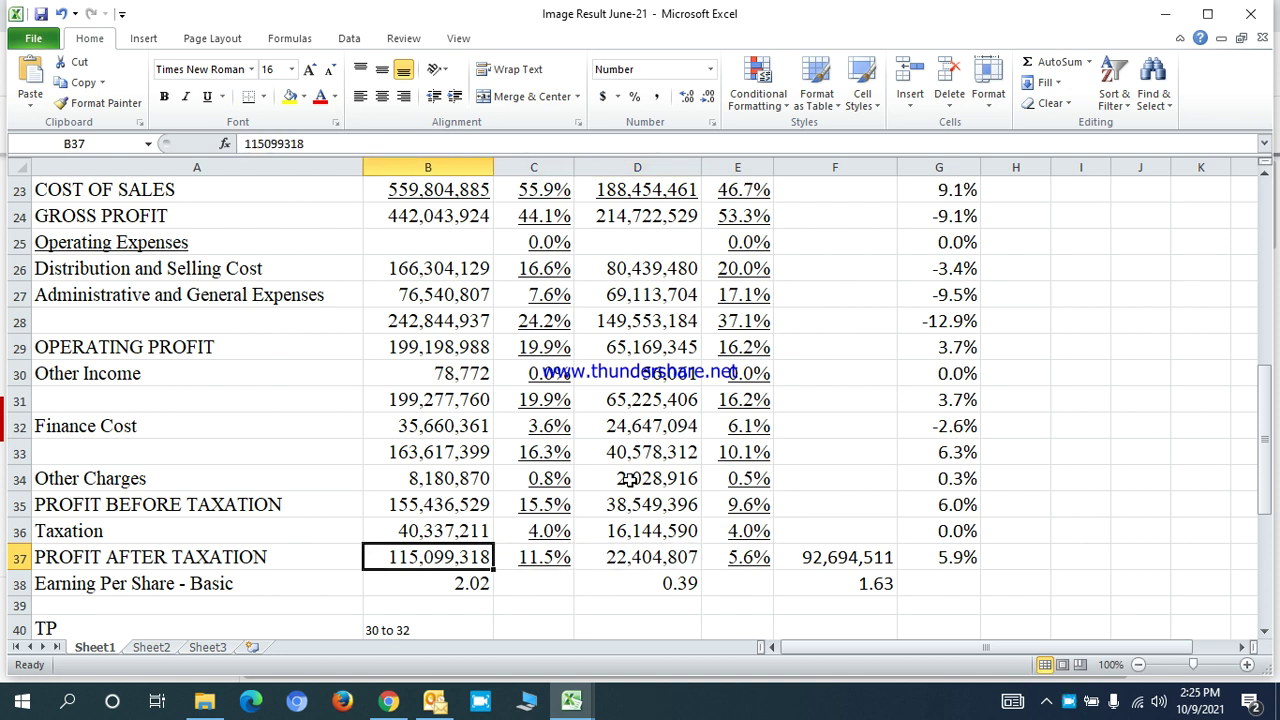
key(Right)
key(Right)
key(Right)
key(Right)
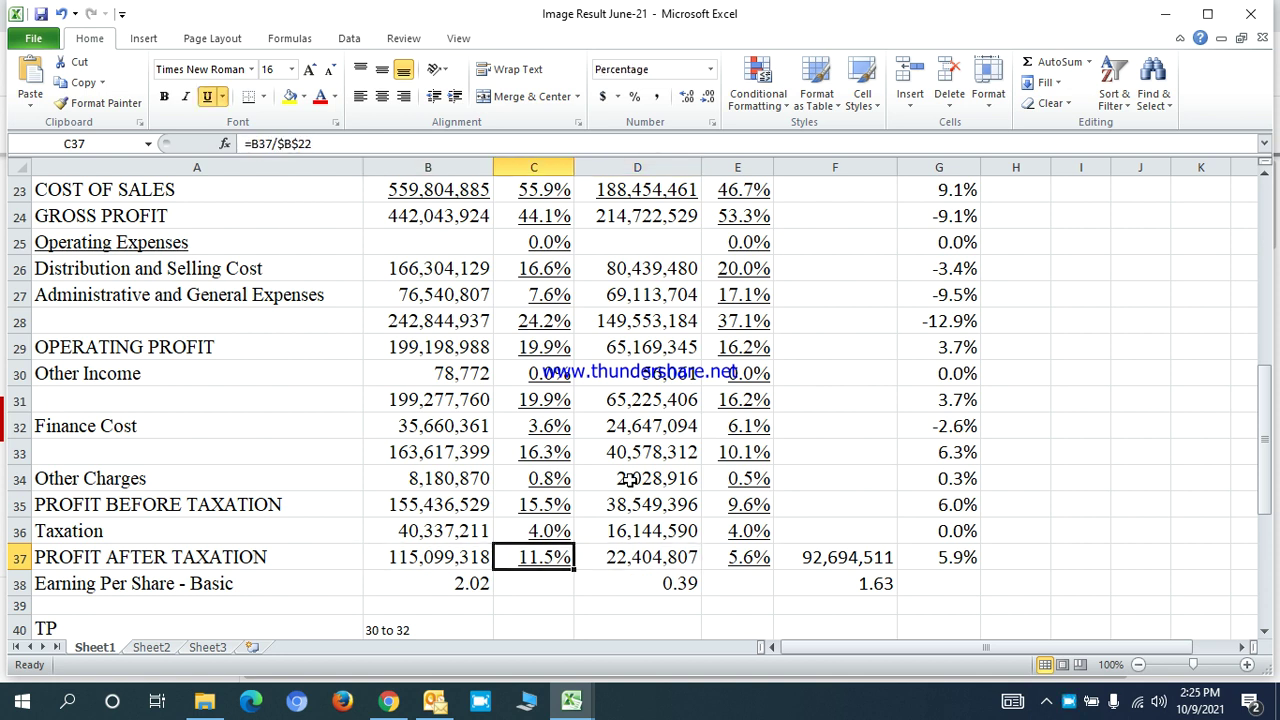
key(Right)
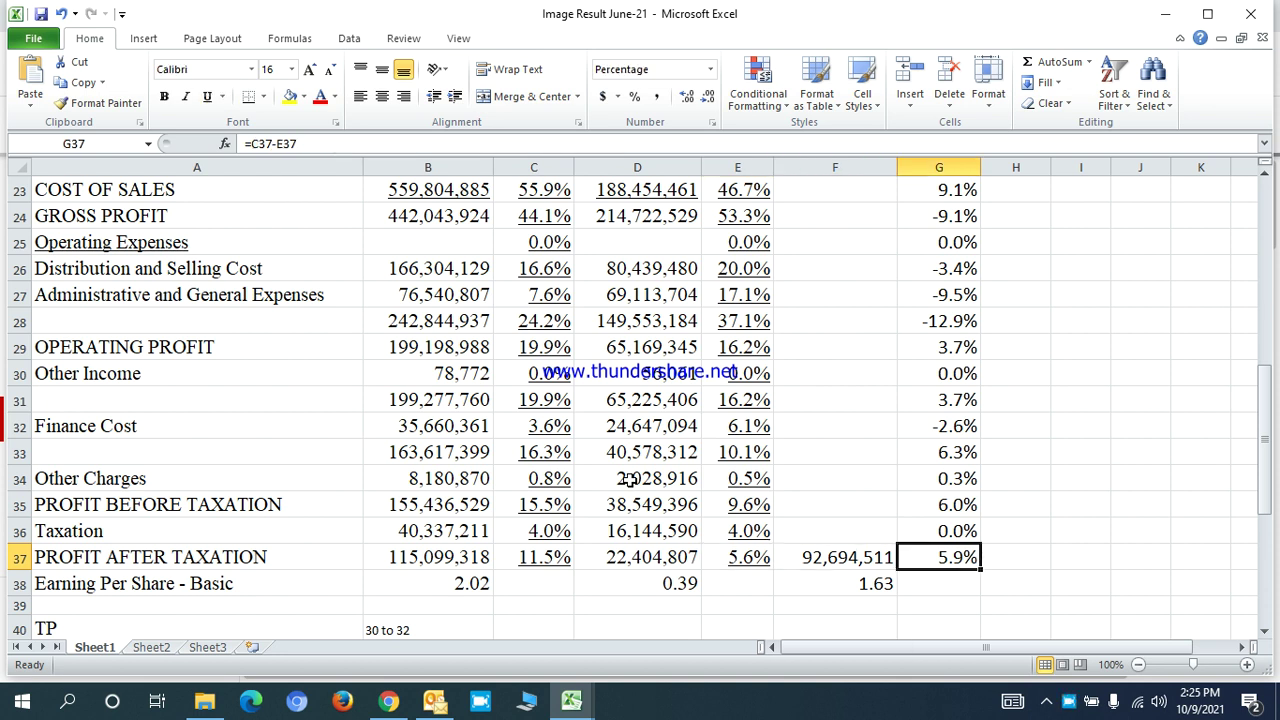
key(Down)
key(Down)
key(Down)
key(Down)
key(Down)
key(Down)
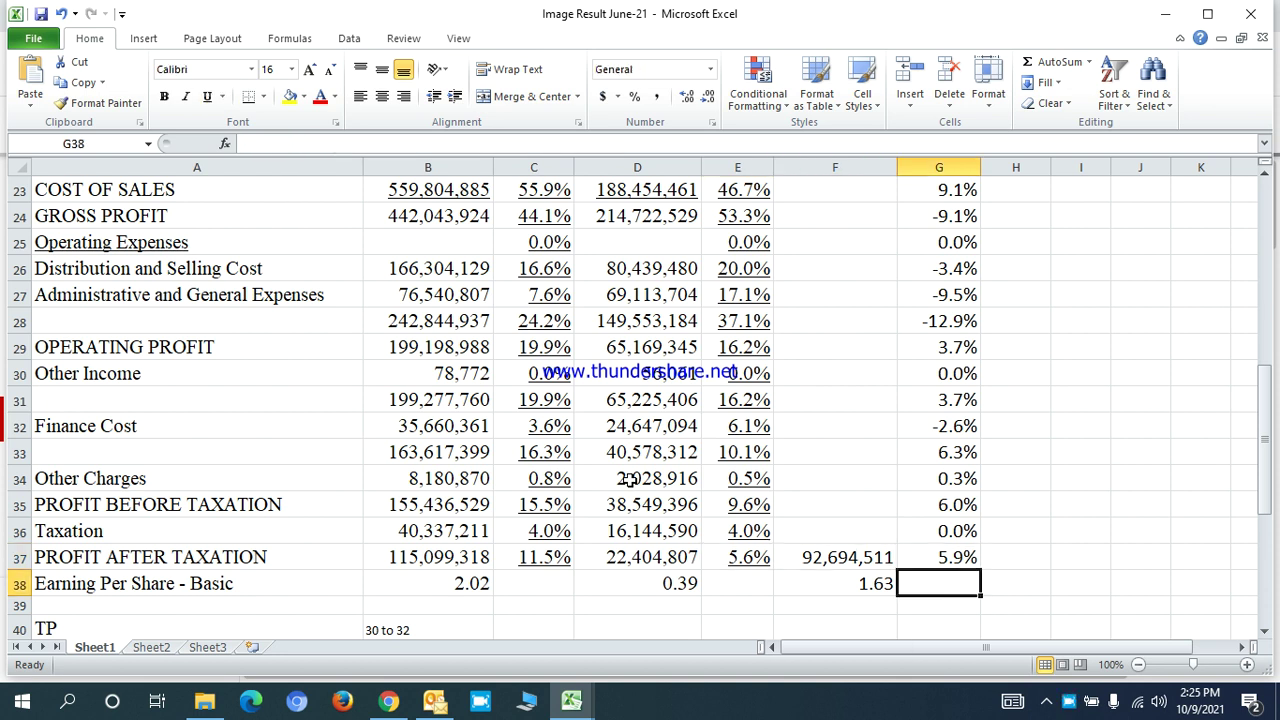
key(Up)
key(Up)
key(Up)
key(Up)
key(Up)
key(Up)
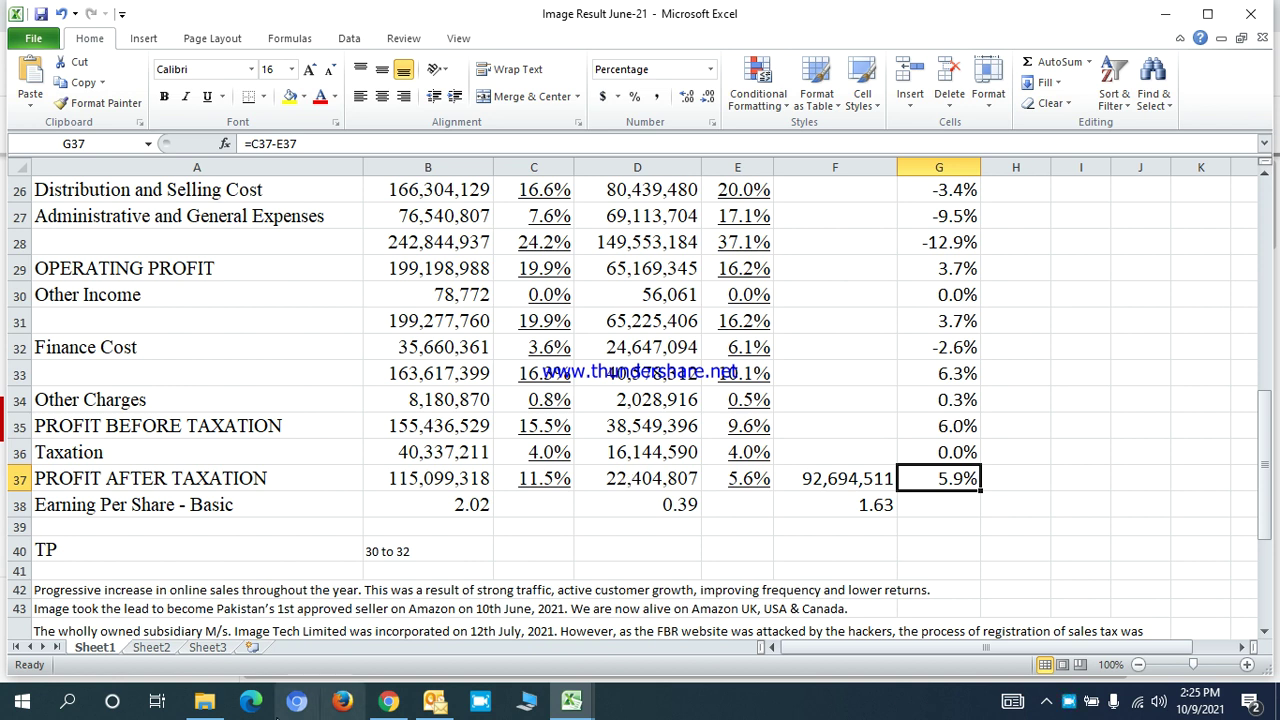
click(478, 700)
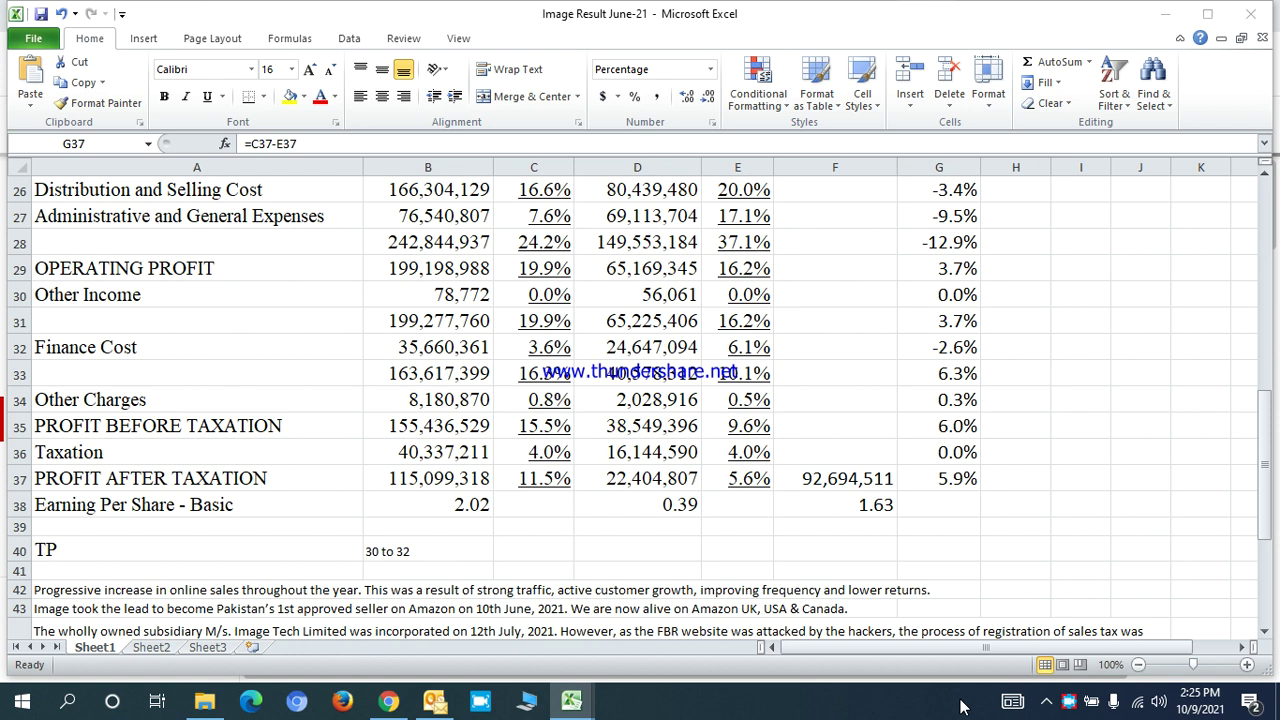
click(1074, 703)
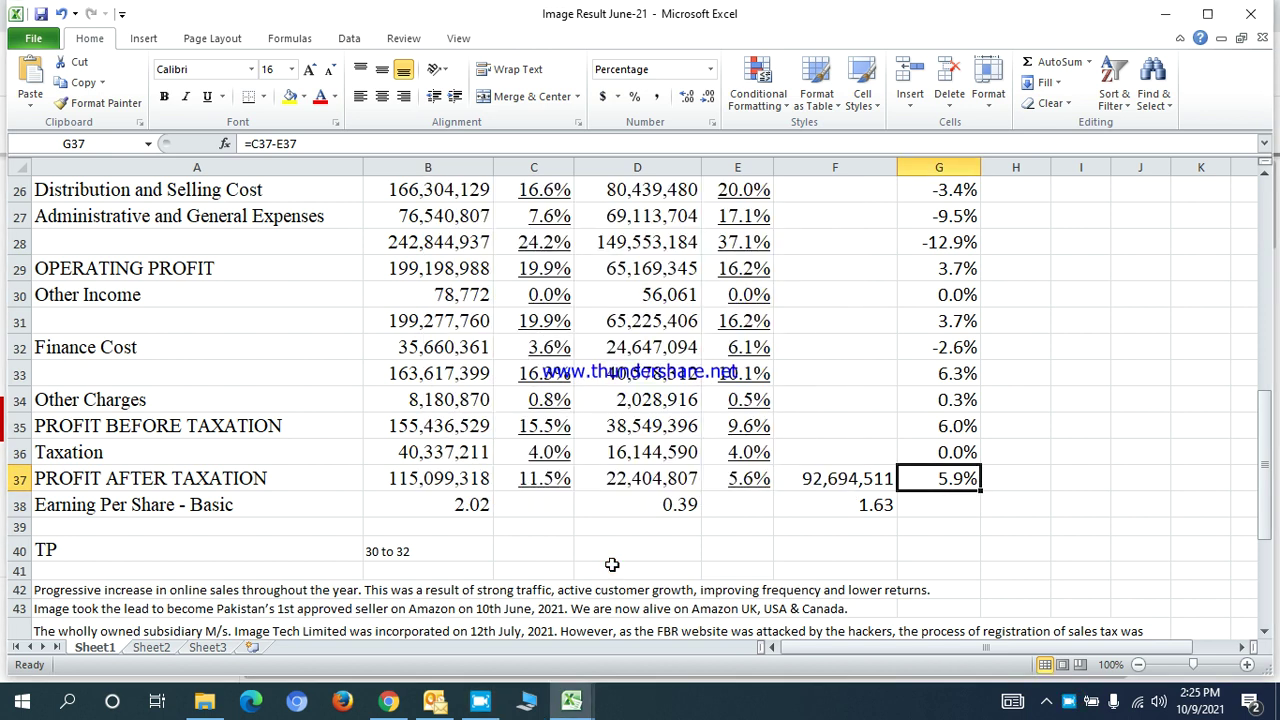
- Compare the 2021 and 2020 basic Earning Per Share figures and their difference in row 38
key(Left)
key(Left)
key(Left)
key(Left)
key(Left)
key(Down)
key(Right)
key(Right)
key(Right)
key(Right)
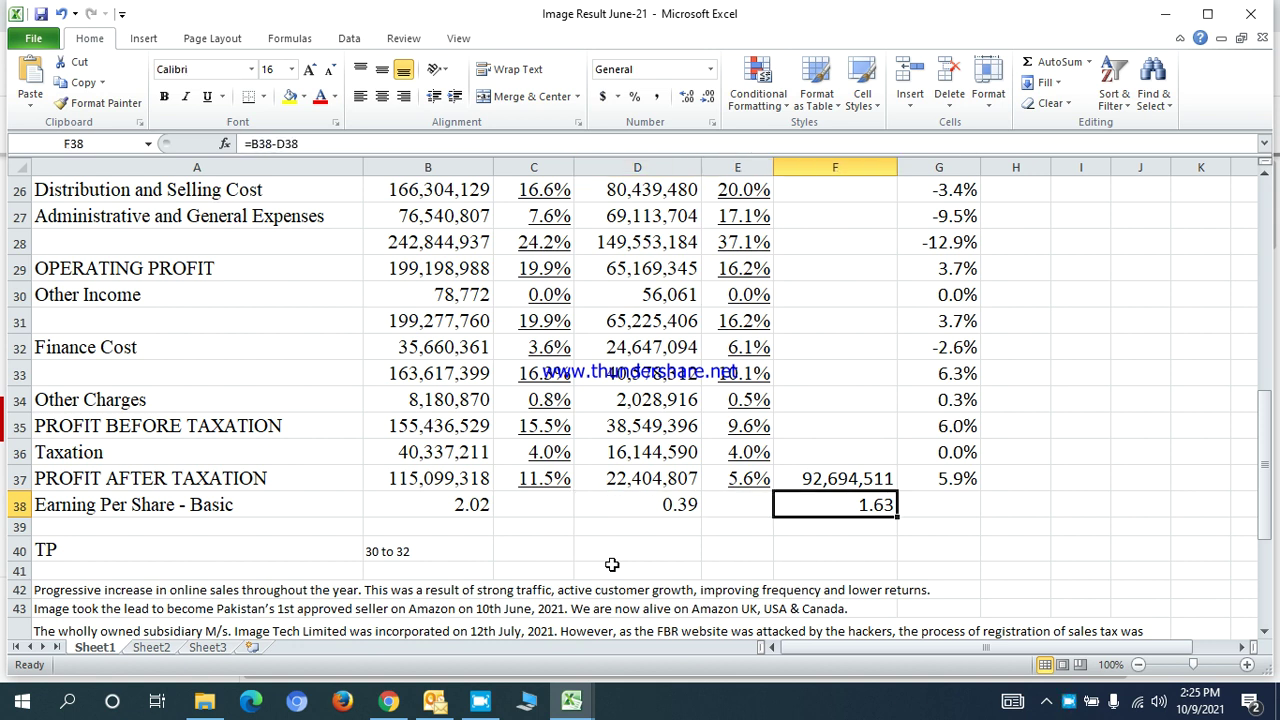
- Calculate the relative change in basic Earning Per Share in G38 with =F38/D38 and format it as a percentage
key(Right)
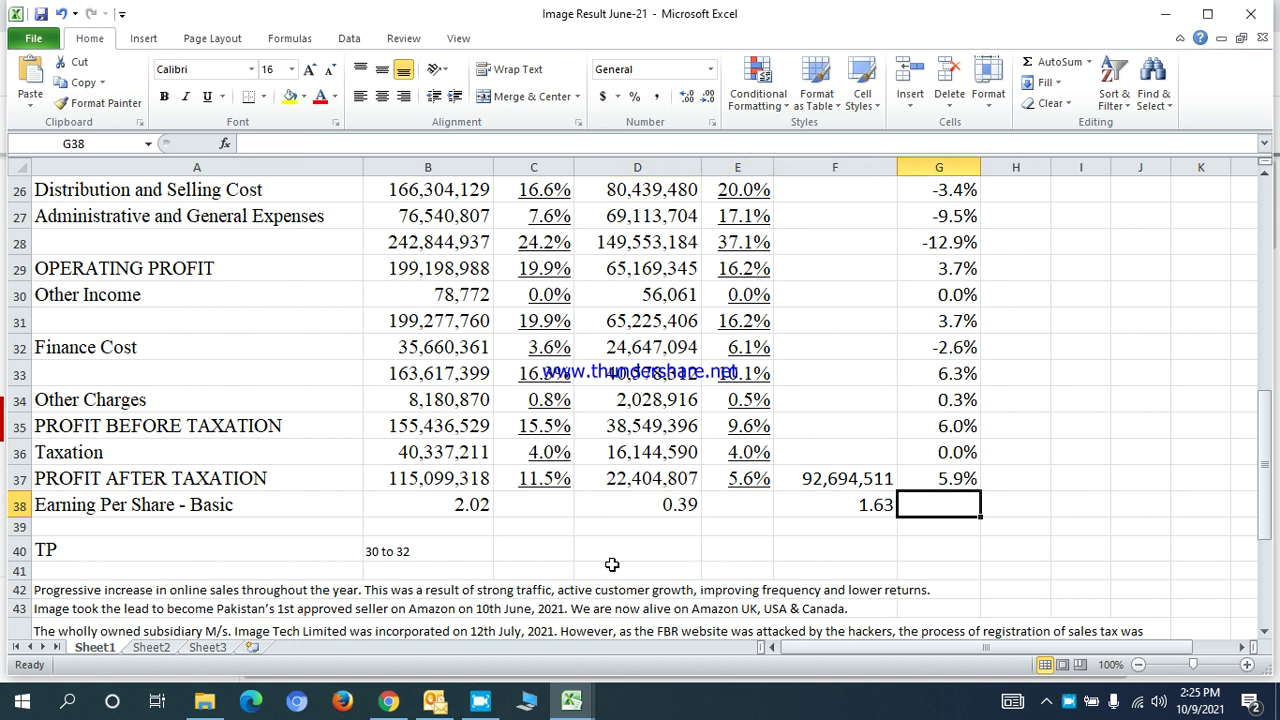
text(=)
key(Left)
text(/)
key(Left)
key(Left)
key(Left)
key(ctrl+Return)
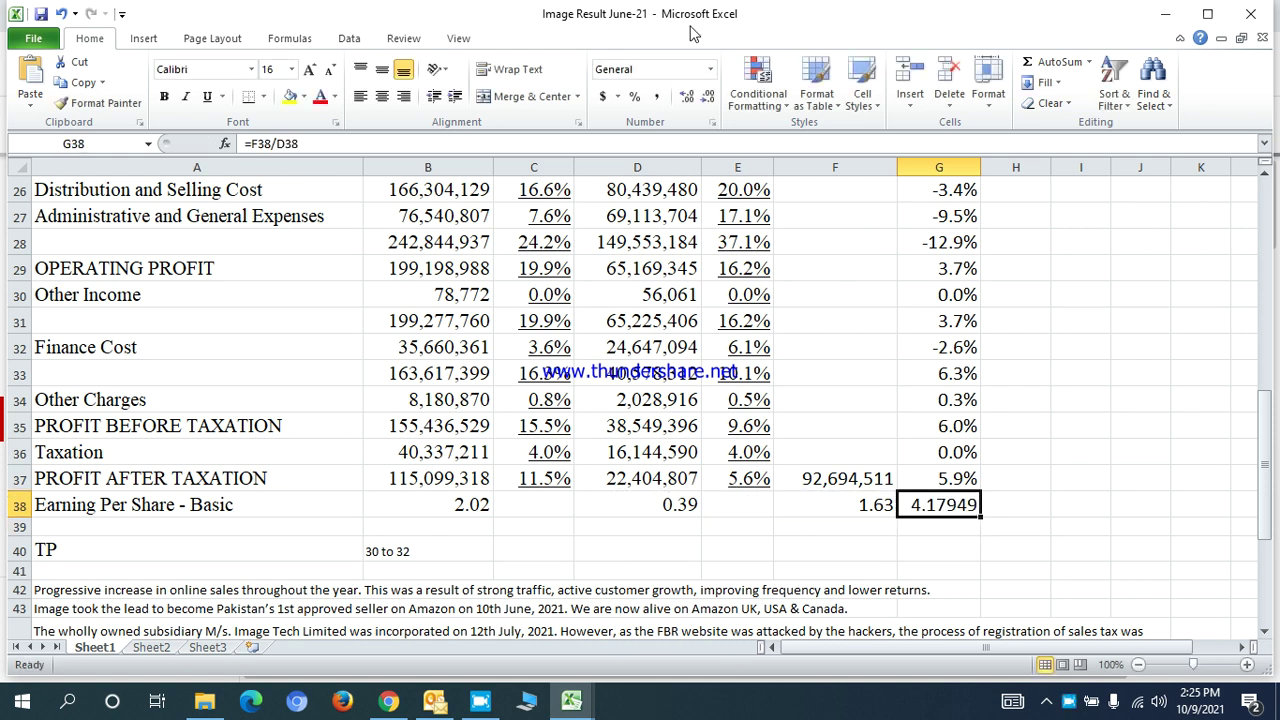
click(630, 96)
- Examine the section below the earnings figures and check the TP range in row 40
key(Down)
key(Down)
key(Down)
key(Down)
key(Down)
key(Down)
key(Down)
key(Down)
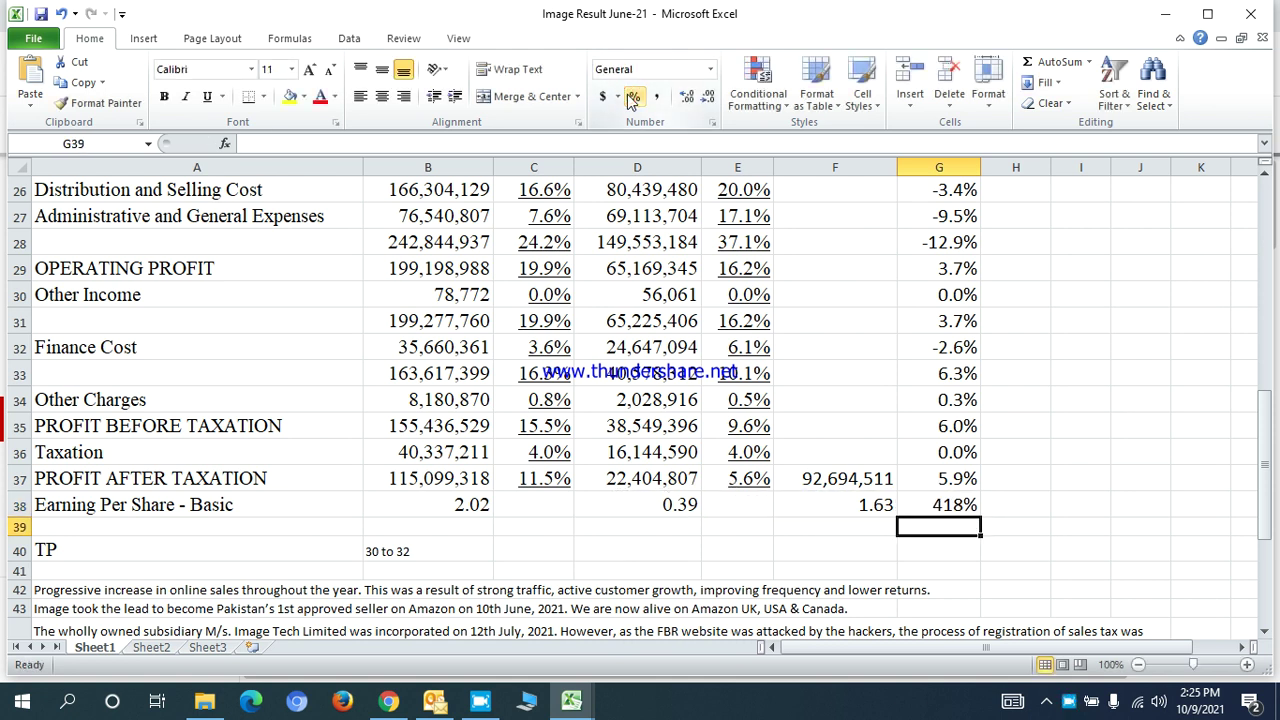
key(Down)
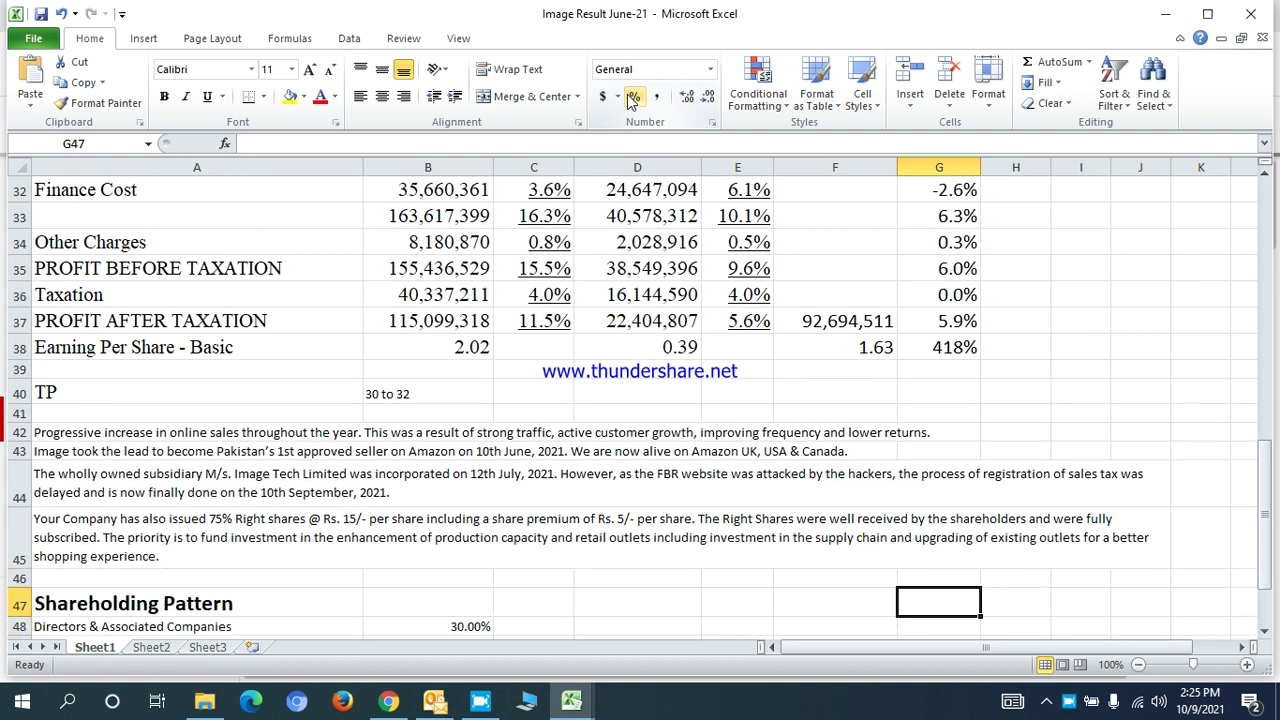
key(Down)
key(Left)
key(Left)
key(Left)
key(Left)
key(Left)
key(Left)
key(Up)
key(Up)
key(Up)
key(Up)
key(Up)
key(Up)
key(Up)
key(Up)
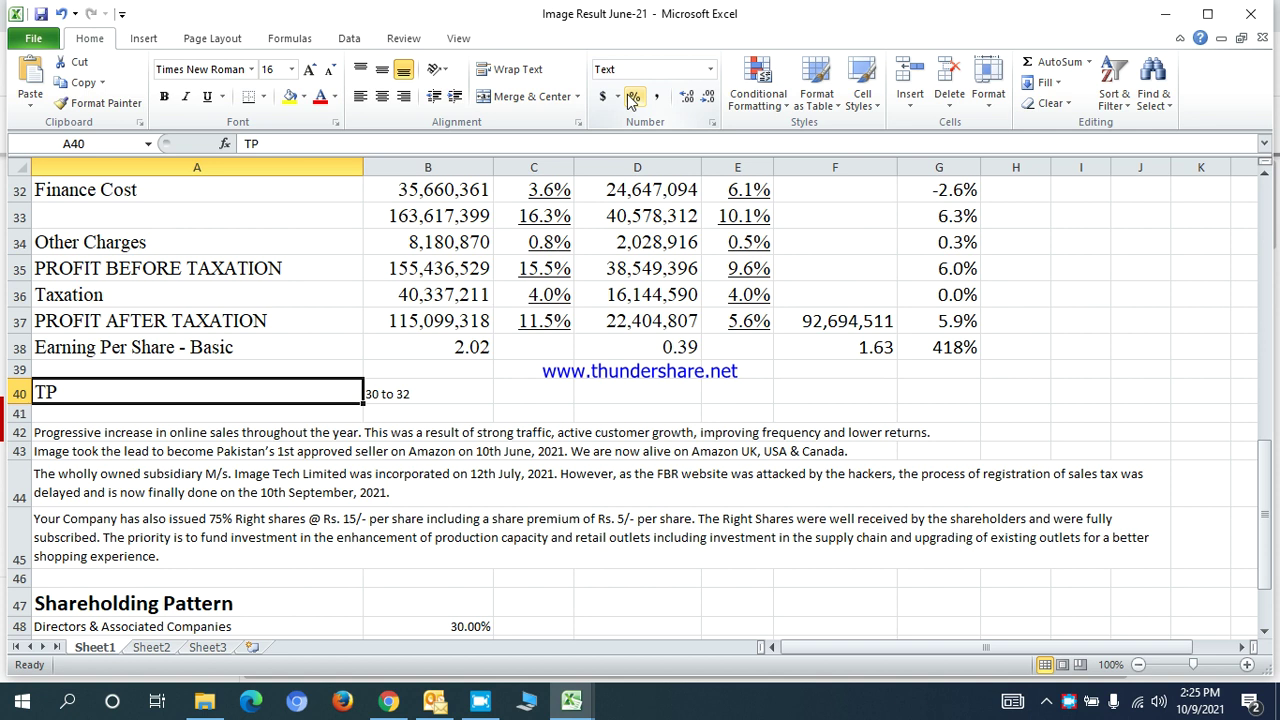
- Read the company notes in rows 42 to 45 on online sales, Amazon, the Image Tech subsidiary and the Right shares
key(Down)
key(Down)
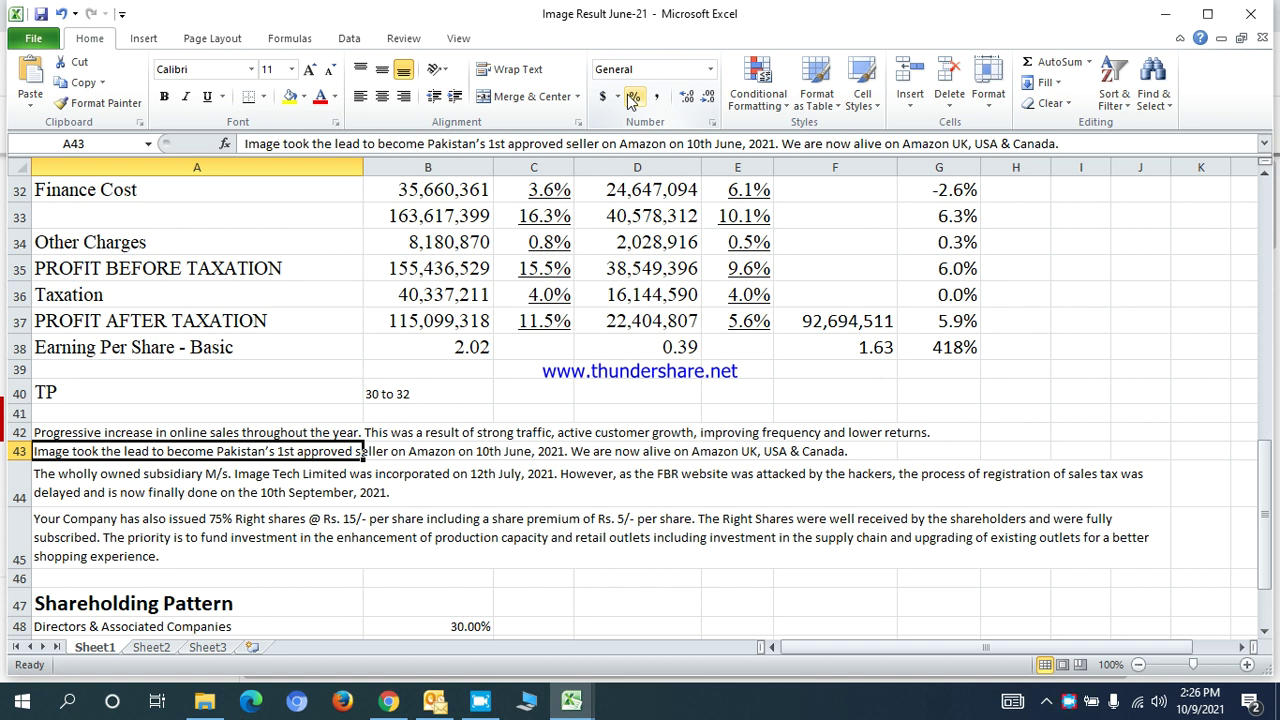
key(Down)
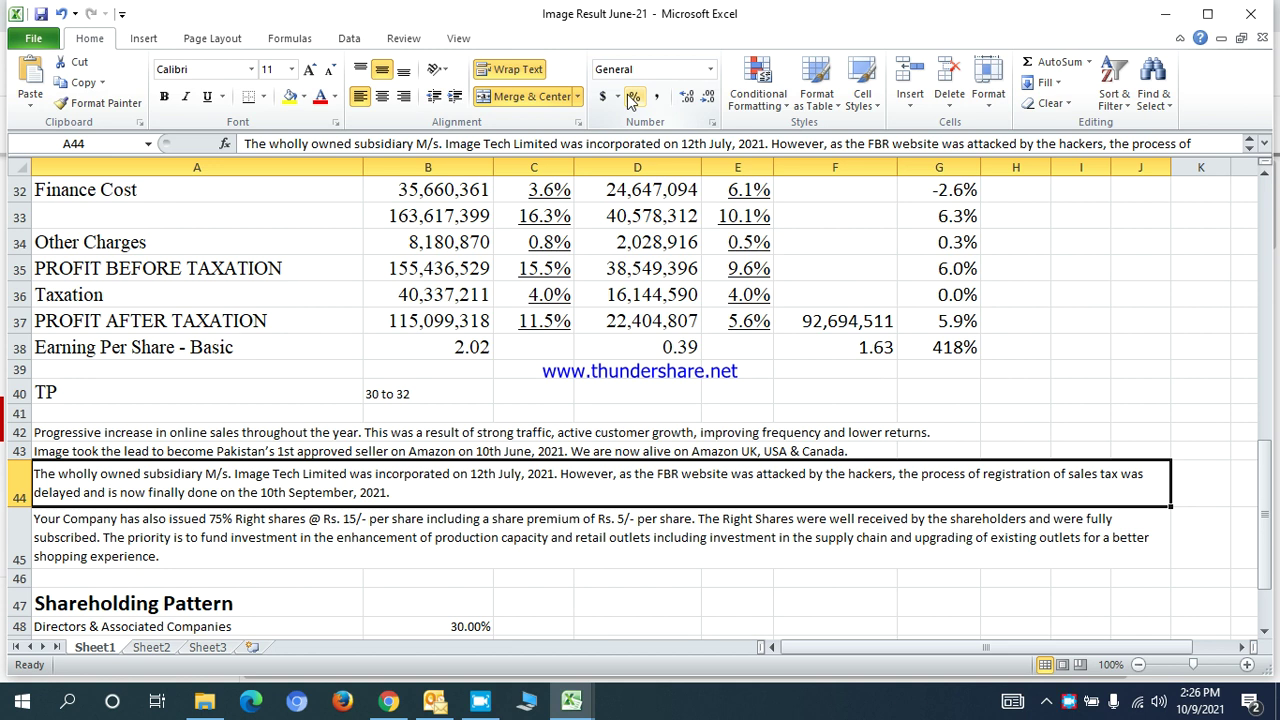
key(Down)
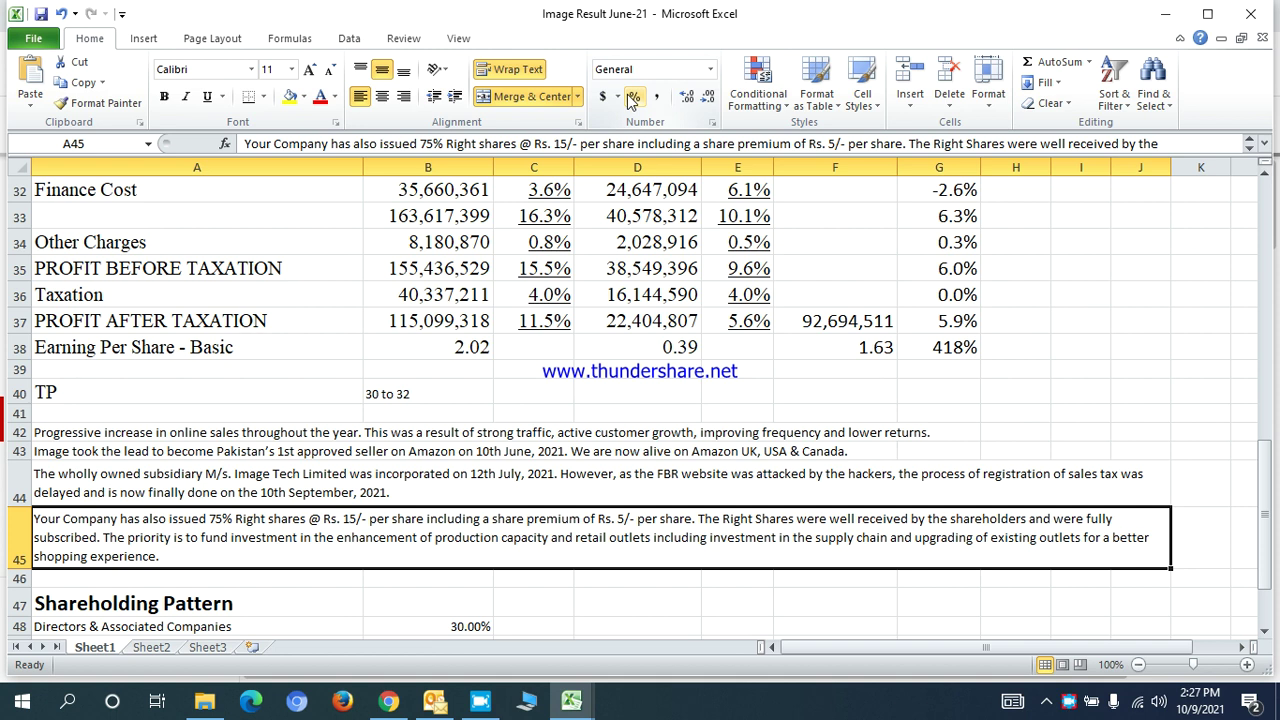
- Review the Shareholding Pattern table in rows 47 to 53, from Directors & Associated Companies to Total
key(Down)
key(Down)
key(Down)
key(Down)
key(Down)
key(Down)
key(Down)
key(Up)
key(Up)
key(Up)
key(Up)
key(Up)
key(Up)
key(Up)
key(Up)
key(Down)
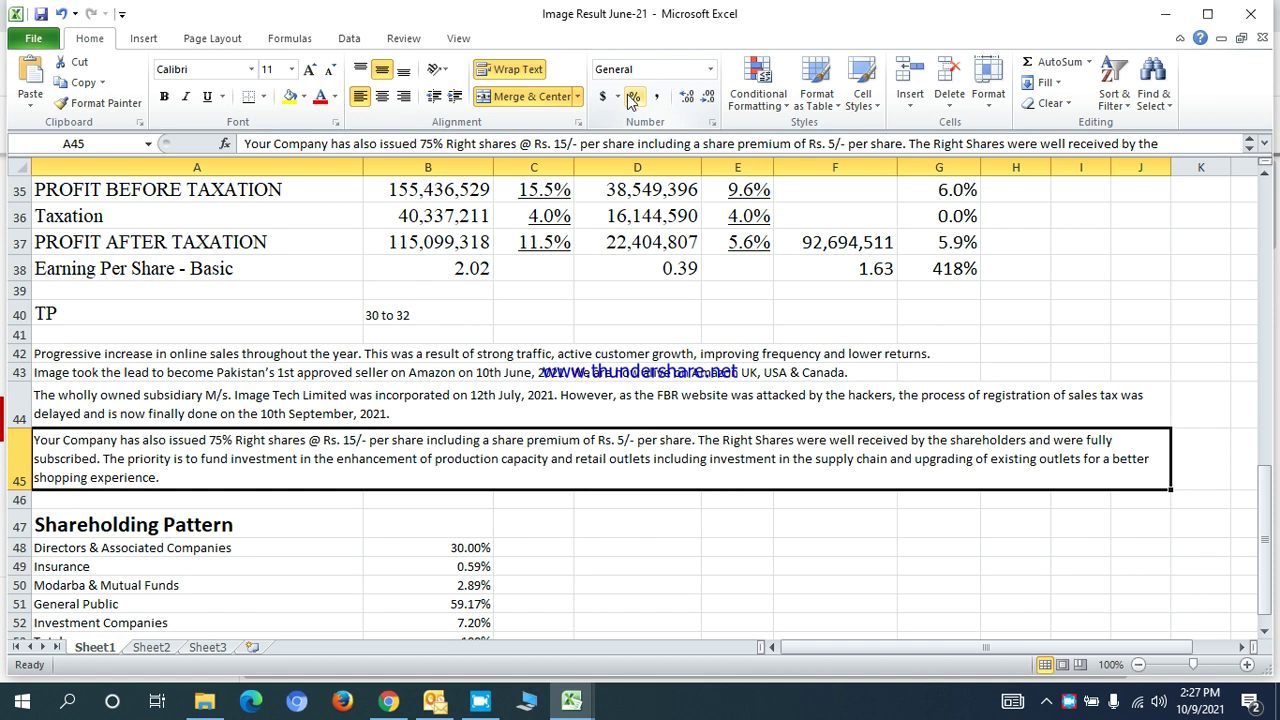
key(Down)
key(Down)
key(Down)
key(Down)
key(Down)
key(Down)
key(Down)
key(Down)
key(Down)
key(Down)
key(Down)
key(Down)
key(Up)
key(Up)
key(Up)
key(Up)
key(Up)
key(Up)
key(Up)
key(Up)
key(Up)
key(Up)
key(Up)
key(Up)
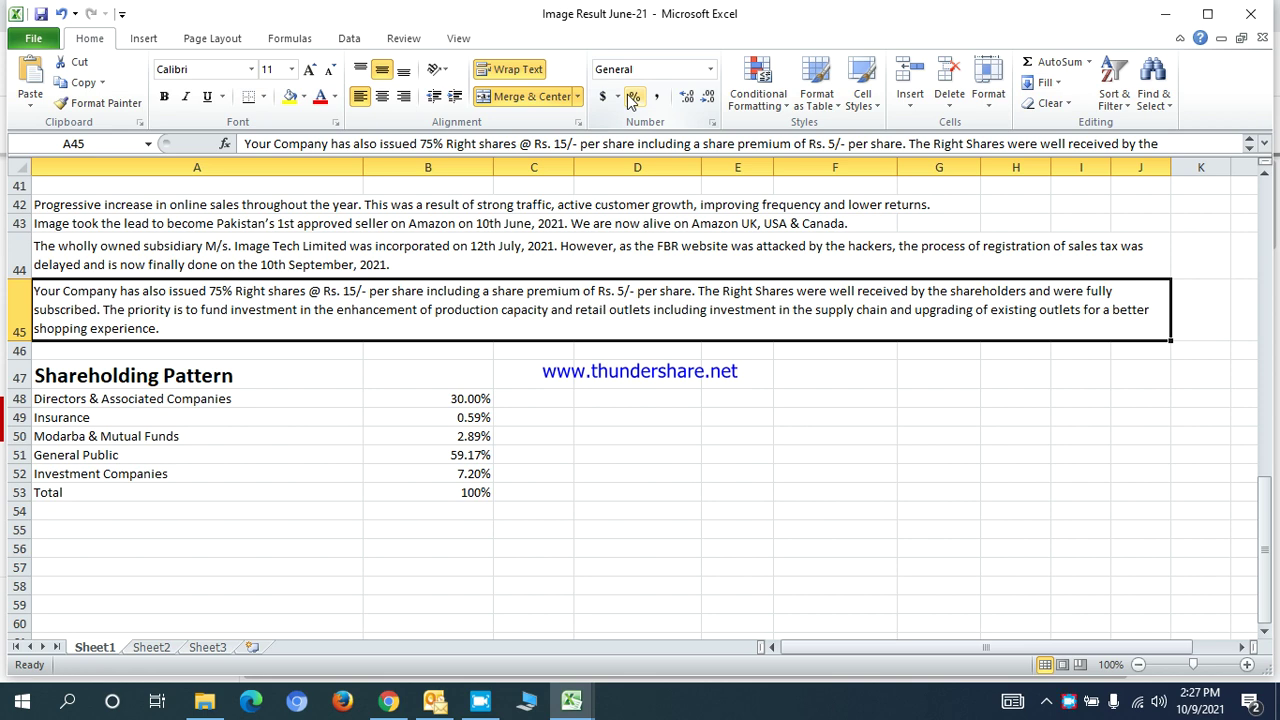
- Look back over the profit or loss statement up to the Image Pakistan Limited heading and cash dividend note
key(Up)
key(Up)
key(Up)
key(Up)
key(Up)
key(Up)
key(Up)
key(Up)
key(Up)
key(Up)
key(Up)
key(Up)
key(Up)
key(Up)
key(Up)
key(Up)
key(Up)
key(Up)
key(Up)
key(Up)
key(Up)
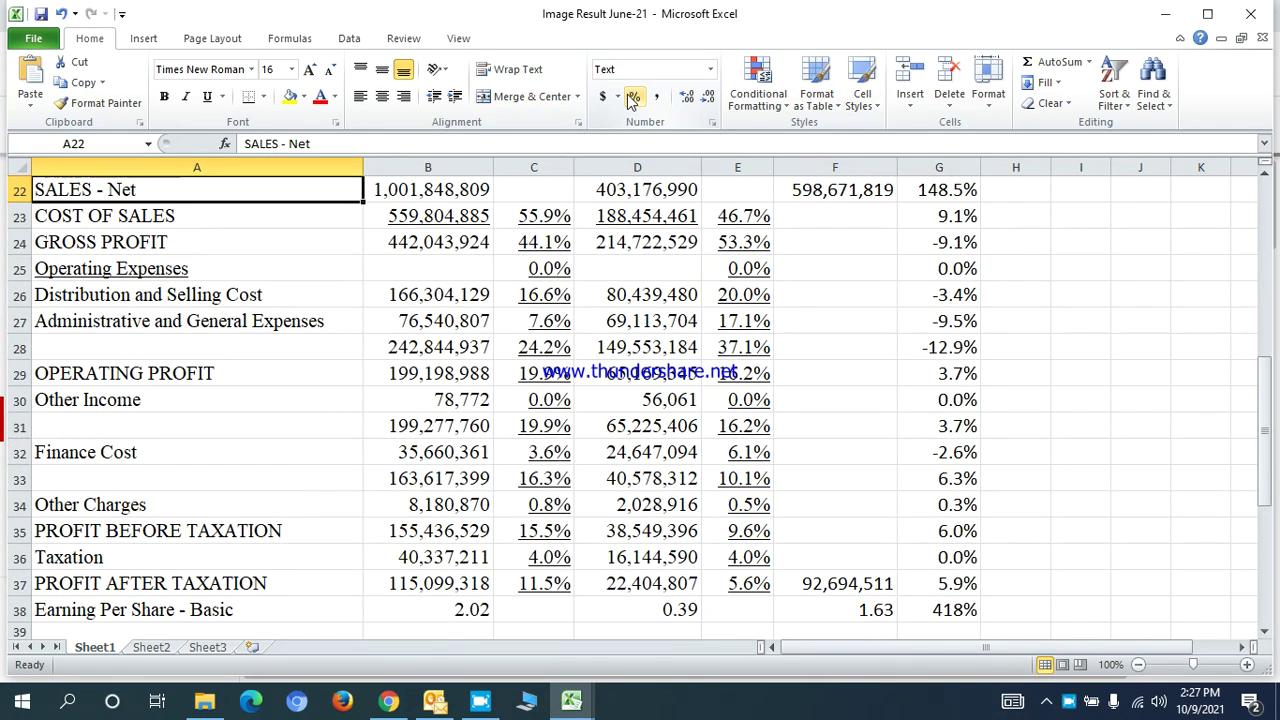
key(Up)
key(Up)
key(Up)
key(Up)
key(Up)
key(Up)
key(Up)
key(Up)
key(Up)
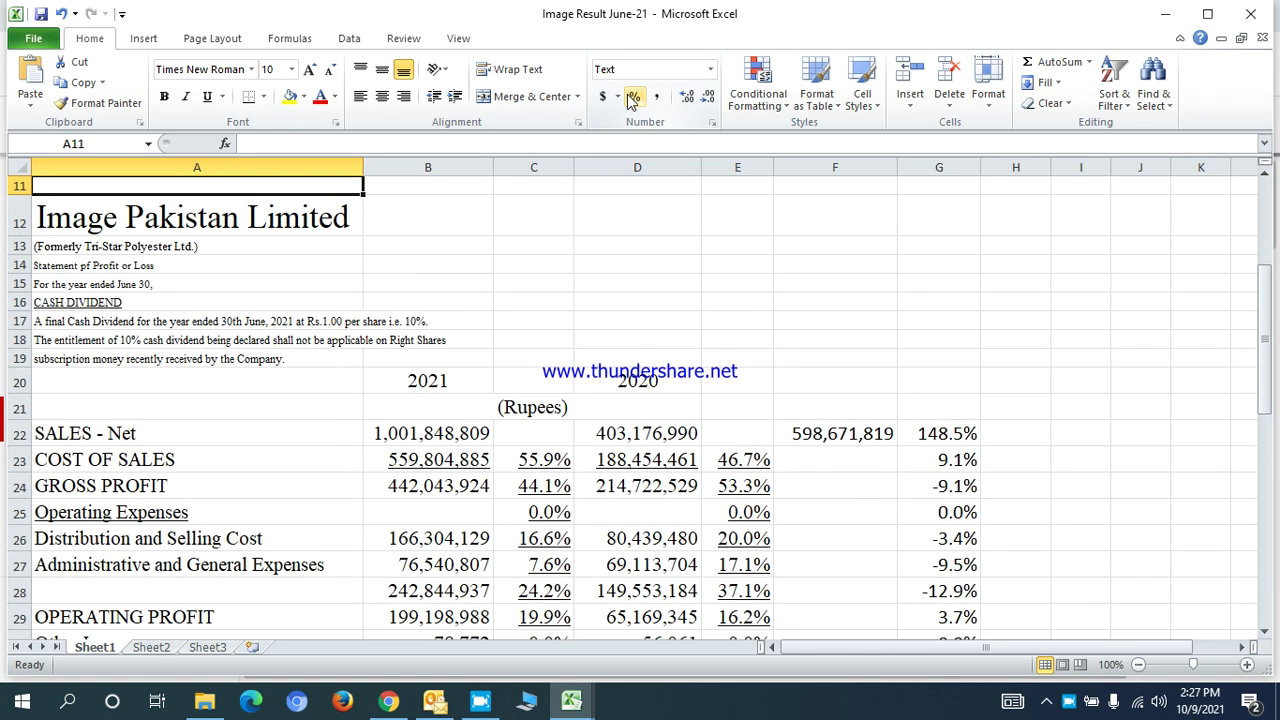
- Review the profit or loss statement from the Image Pakistan Limited heading down to Finance Cost in row 32
key(Down)
key(Down)
key(Down)
key(Down)
key(Down)
key(Down)
key(Down)
key(Down)
key(Down)
key(Down)
key(Down)
key(Down)
key(Down)
key(Down)
key(Down)
key(Down)
key(Down)
key(Down)
key(Down)
key(Down)
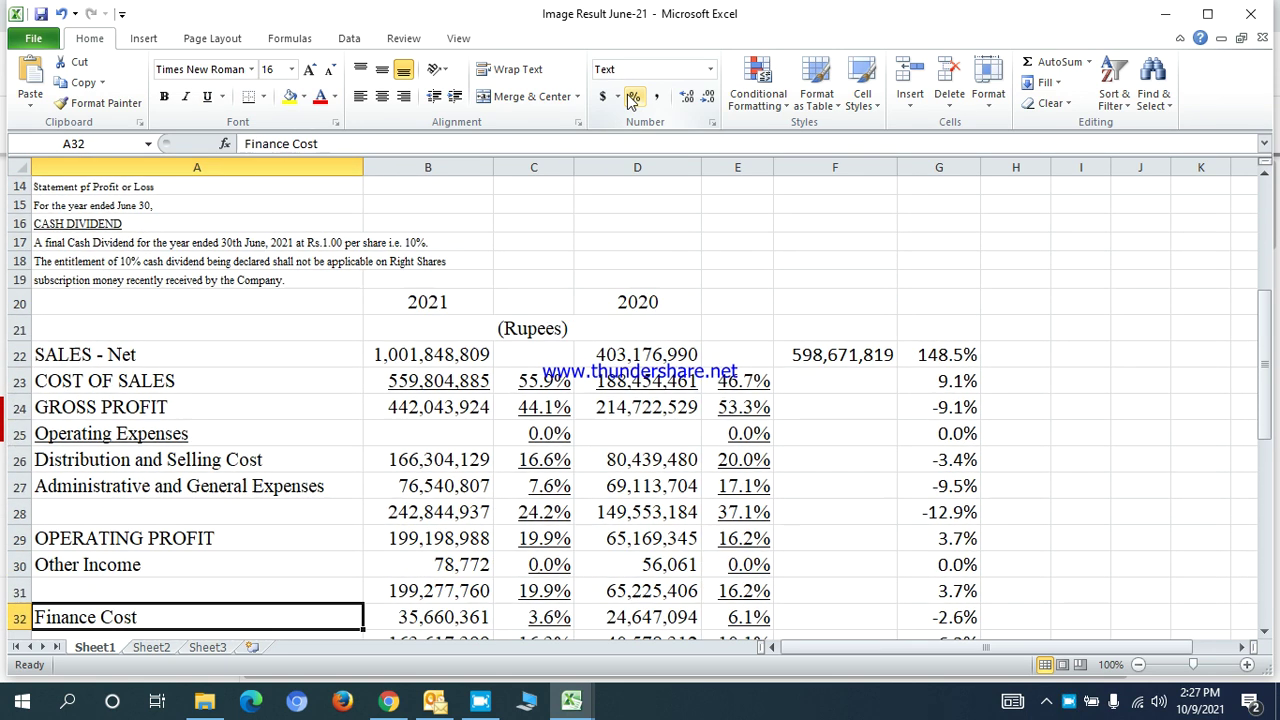
- Examine the Debt to Equity, Current Ratio and Quick Ratio block beside the balance sheet figures in rows 1 to 7
key(Up)
key(Up)
key(Up)
key(Up)
key(Up)
key(Up)
key(Up)
key(Up)
key(Up)
key(Up)
key(Up)
key(Up)
key(Up)
key(Up)
key(Up)
key(Up)
key(Up)
key(Up)
key(Up)
key(Up)
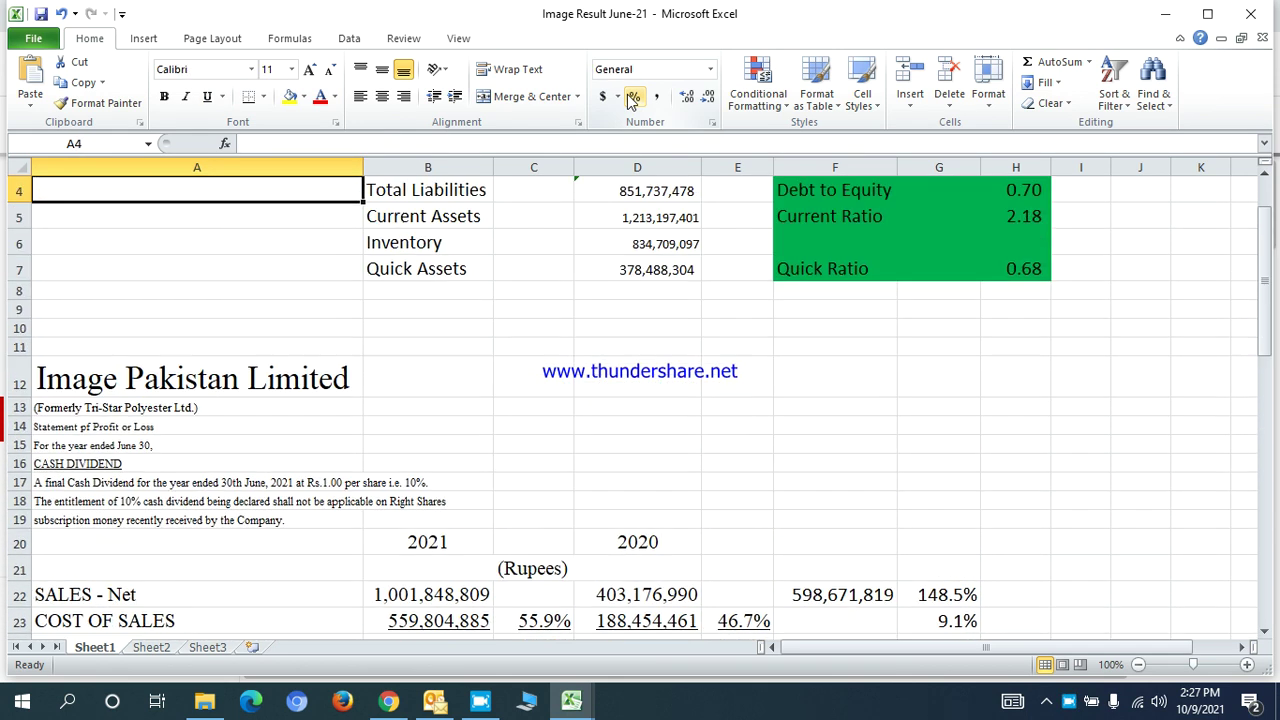
key(Right)
key(Right)
key(Right)
key(Right)
key(Right)
key(Down)
key(Down)
key(Down)
key(Right)
key(Right)
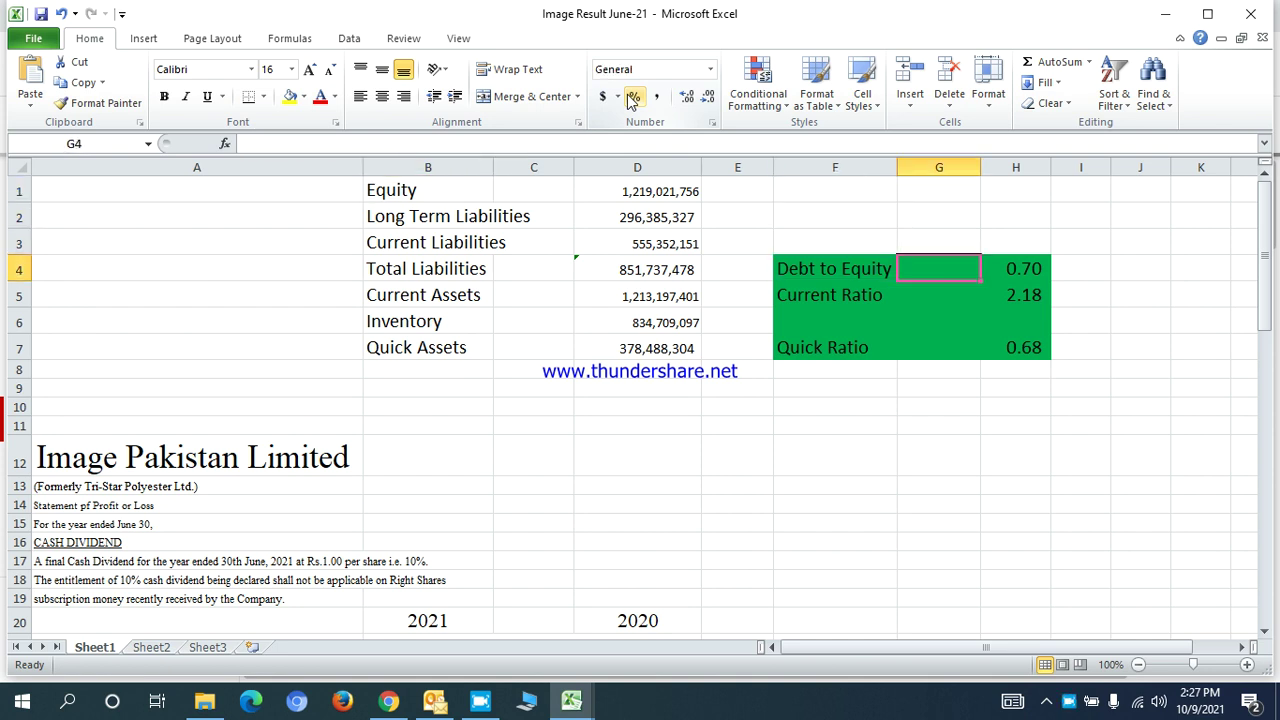
- Look through the profit, taxation and earnings per share comparison down to the General Public entry in row 51
key(Down)
key(Down)
key(Down)
key(Down)
key(Down)
key(Down)
key(Down)
key(Down)
key(Down)
key(Down)
key(Down)
key(Down)
key(Down)
key(Down)
key(Down)
key(Down)
key(Down)
key(Down)
key(Down)
key(Down)
key(Down)
key(Down)
key(Down)
key(Left)
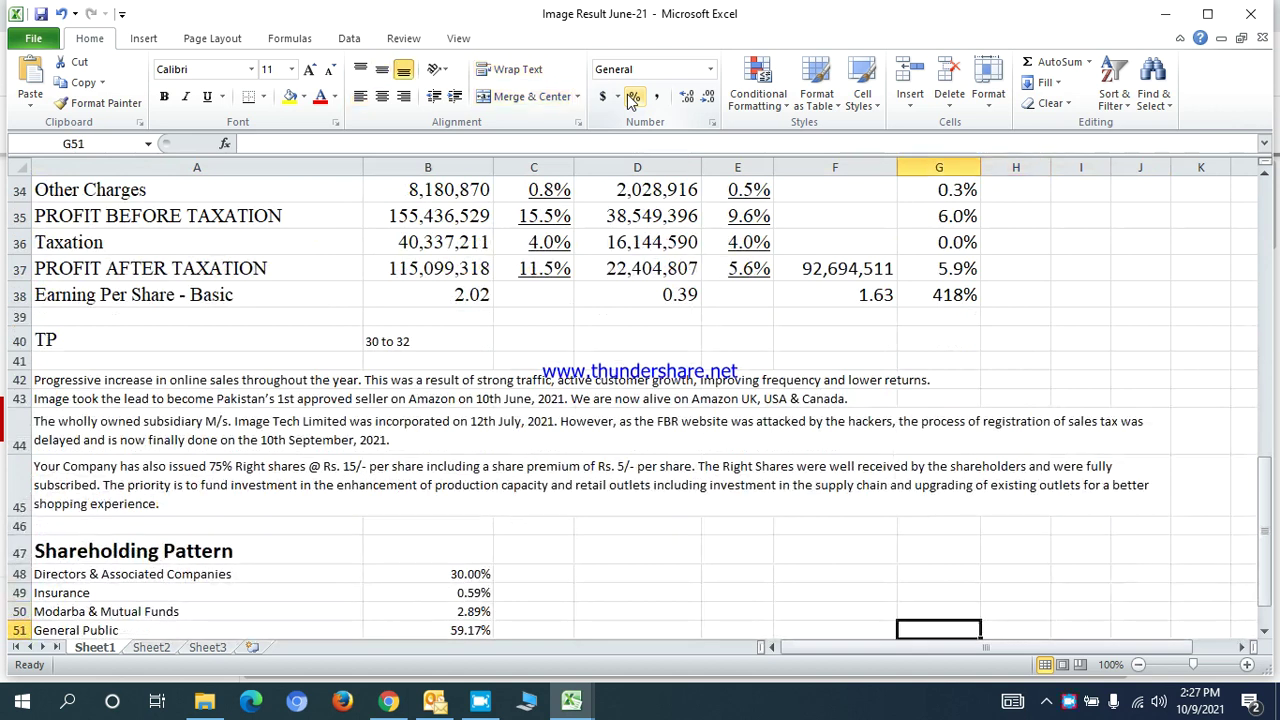
key(Home)
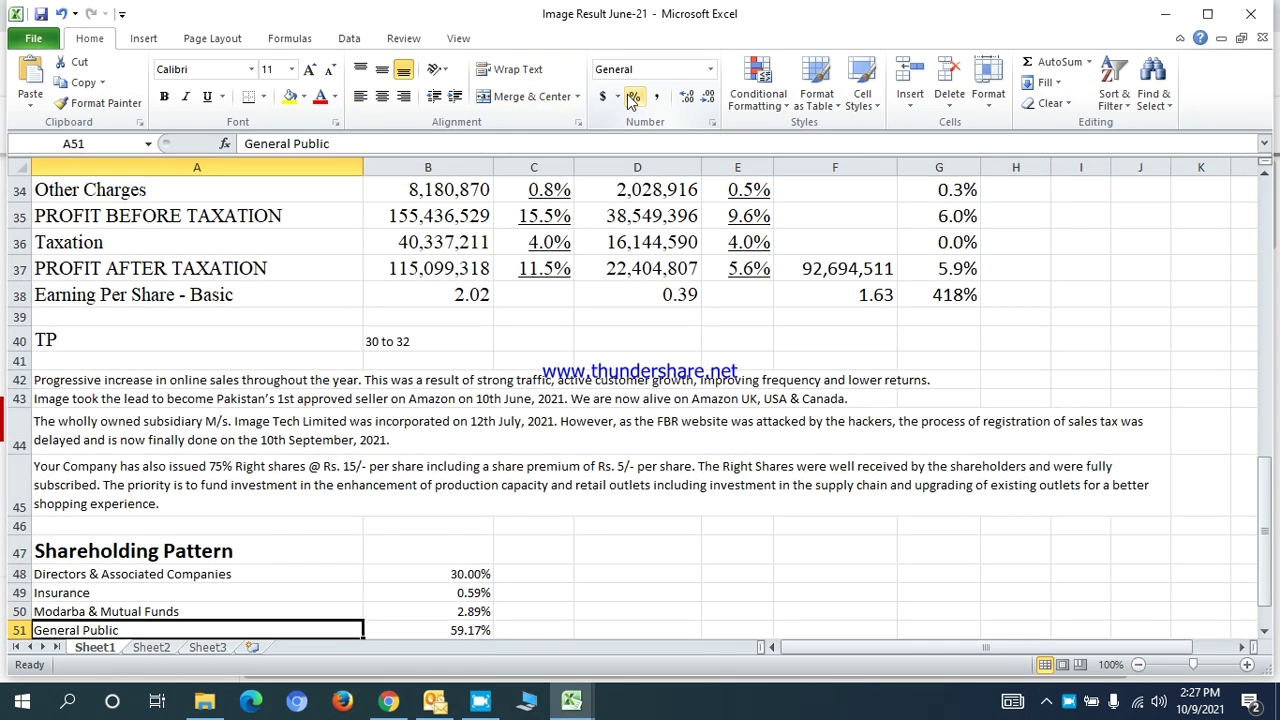
- Reread the company notes in rows 42 to 45, from online sales growth and Amazon selling to the Right shares
key(Up)
key(Up)
key(Up)
key(Up)
key(Up)
key(Up)
key(Up)
key(Up)
key(Up)
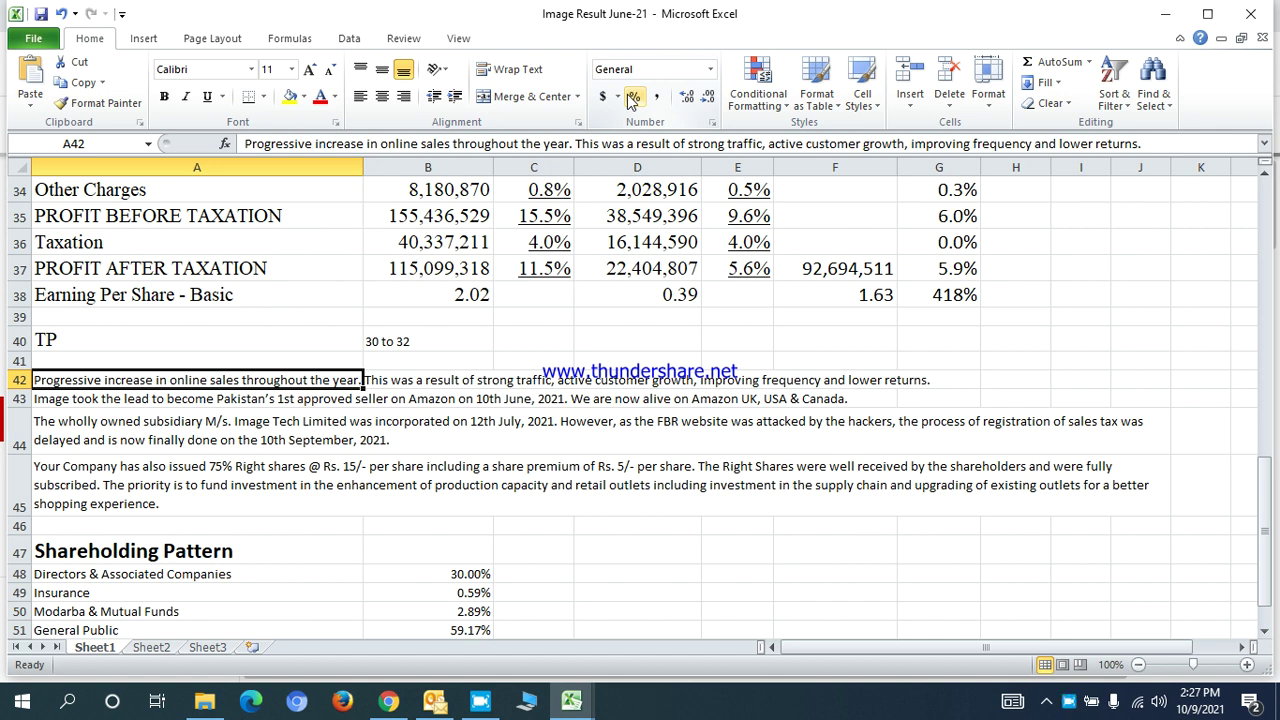
key(Down)
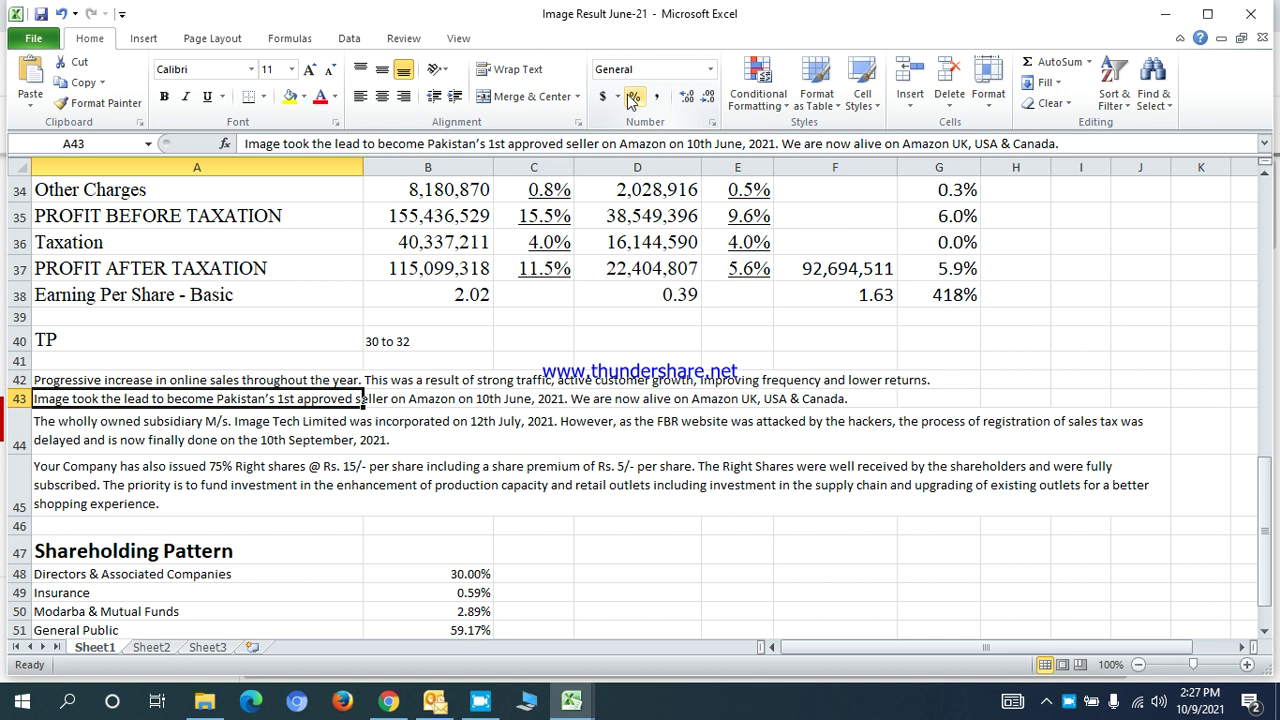
key(Down)
key(Down)
key(Down)
- Examine each holder category and its percentage in the Shareholding Pattern table, from Directors & Associated Companies to Total
key(Down)
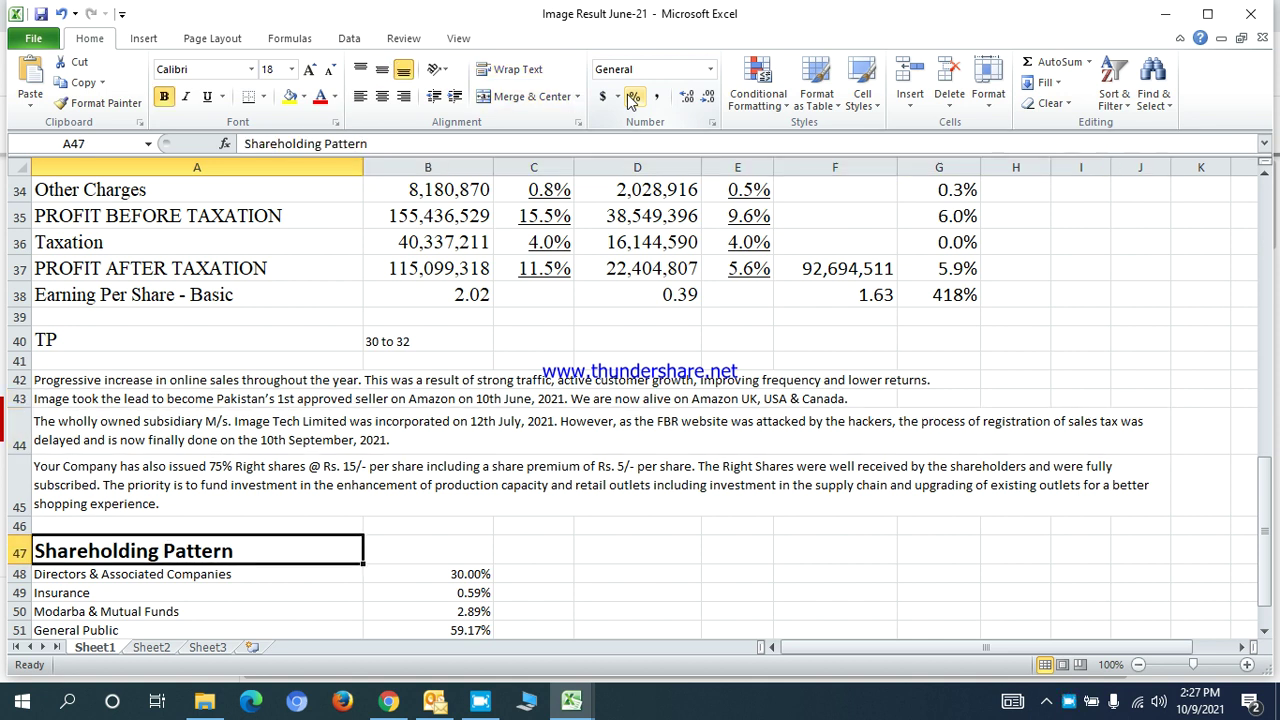
key(Down)
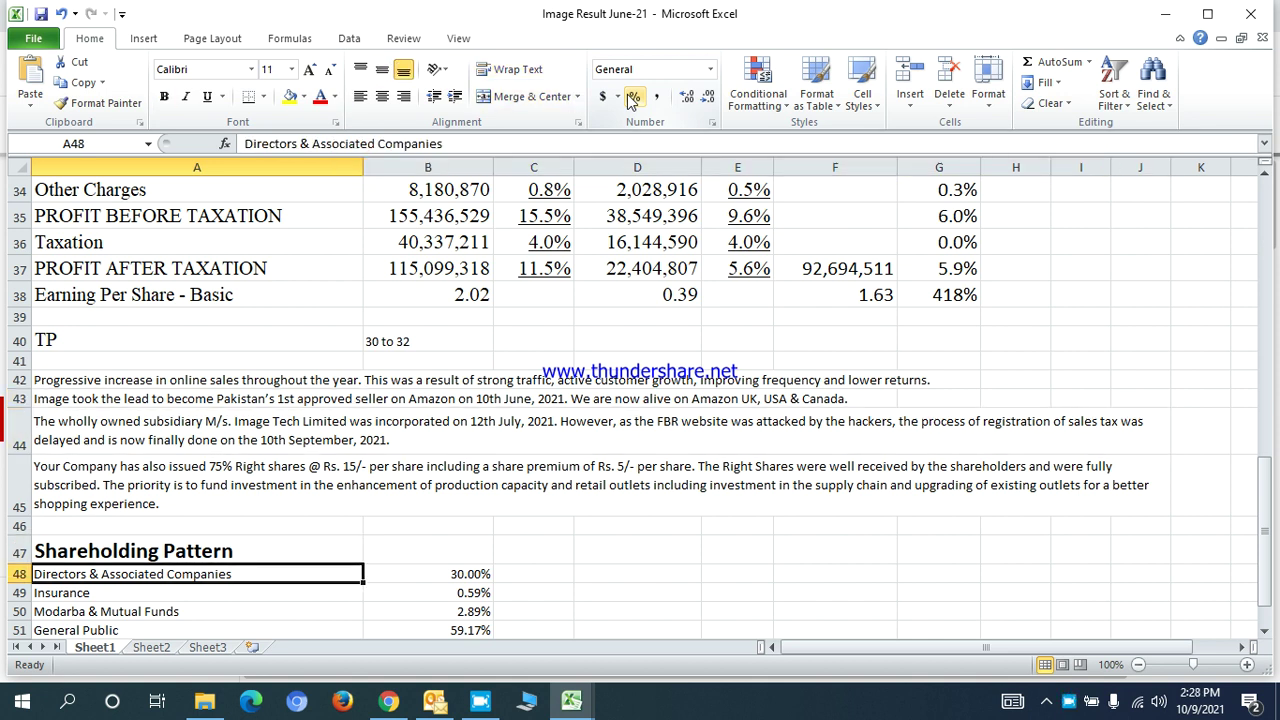
key(Down)
key(Down)
key(Down)
key(Down)
key(Down)
key(Down)
key(Down)
key(Down)
key(Down)
key(Up)
key(Up)
key(Up)
key(Up)
key(Up)
key(Up)
key(Up)
key(Up)
key(Up)
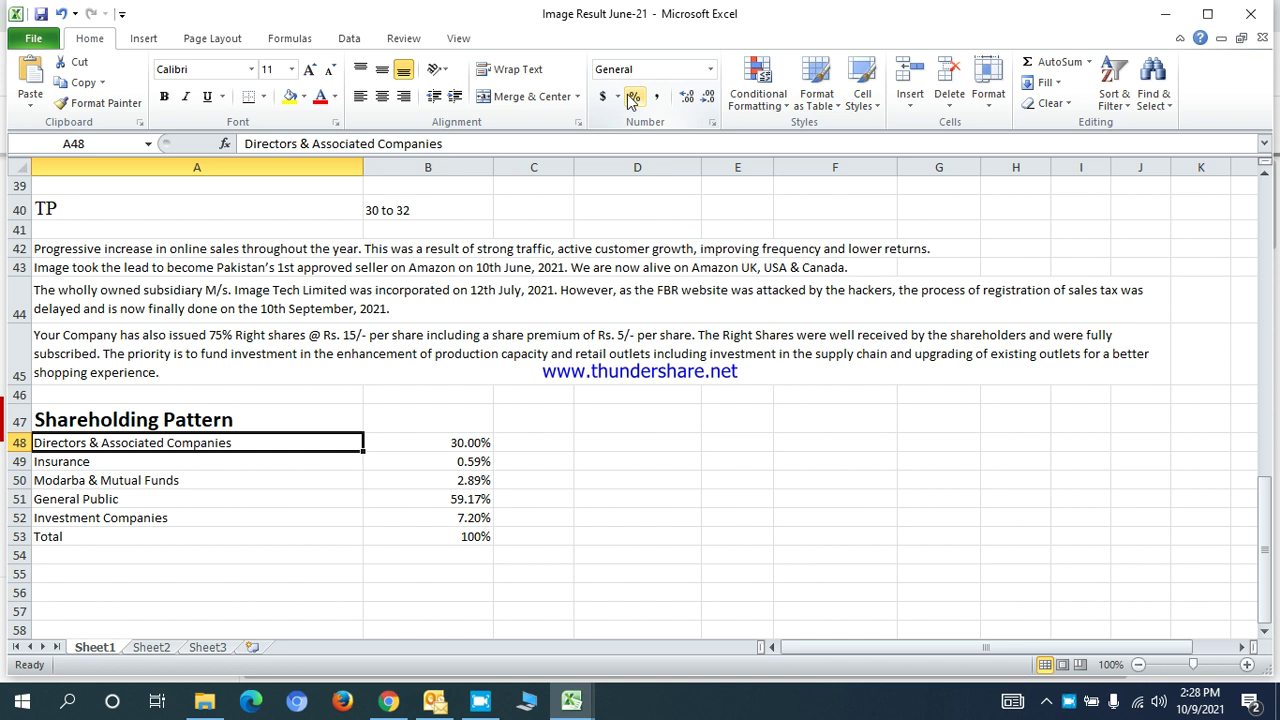
key(Down)
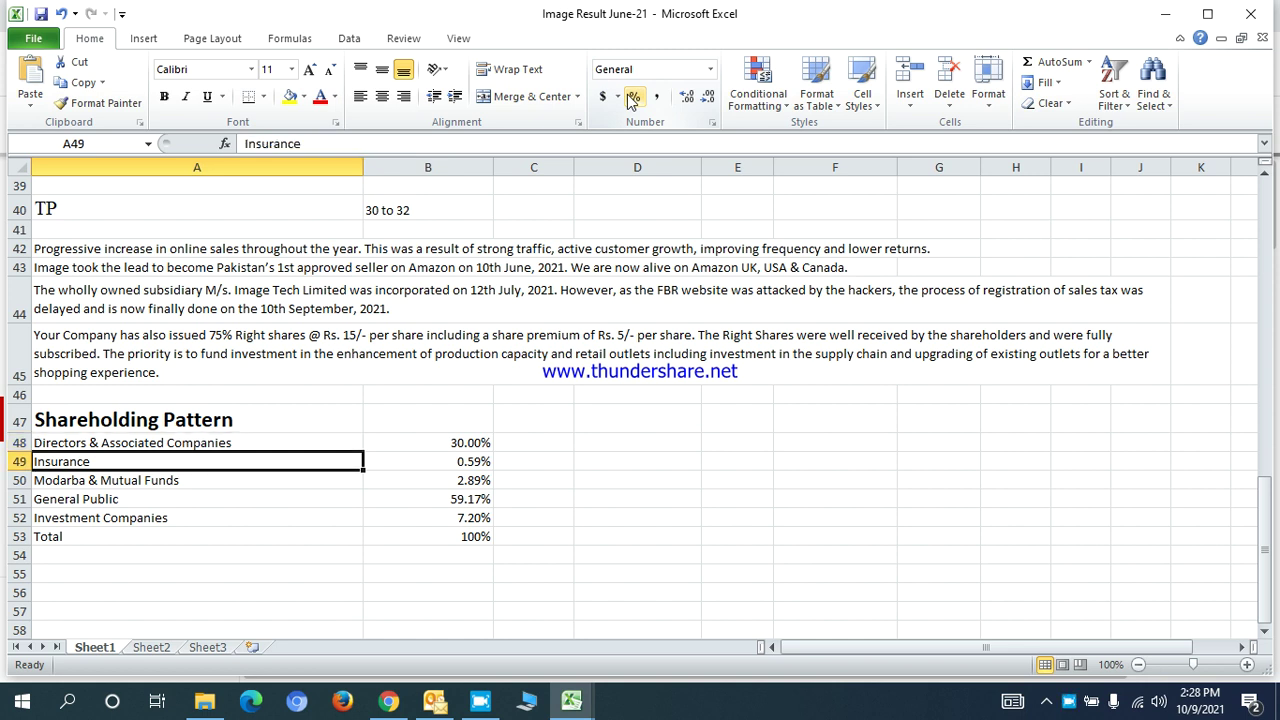
key(Down)
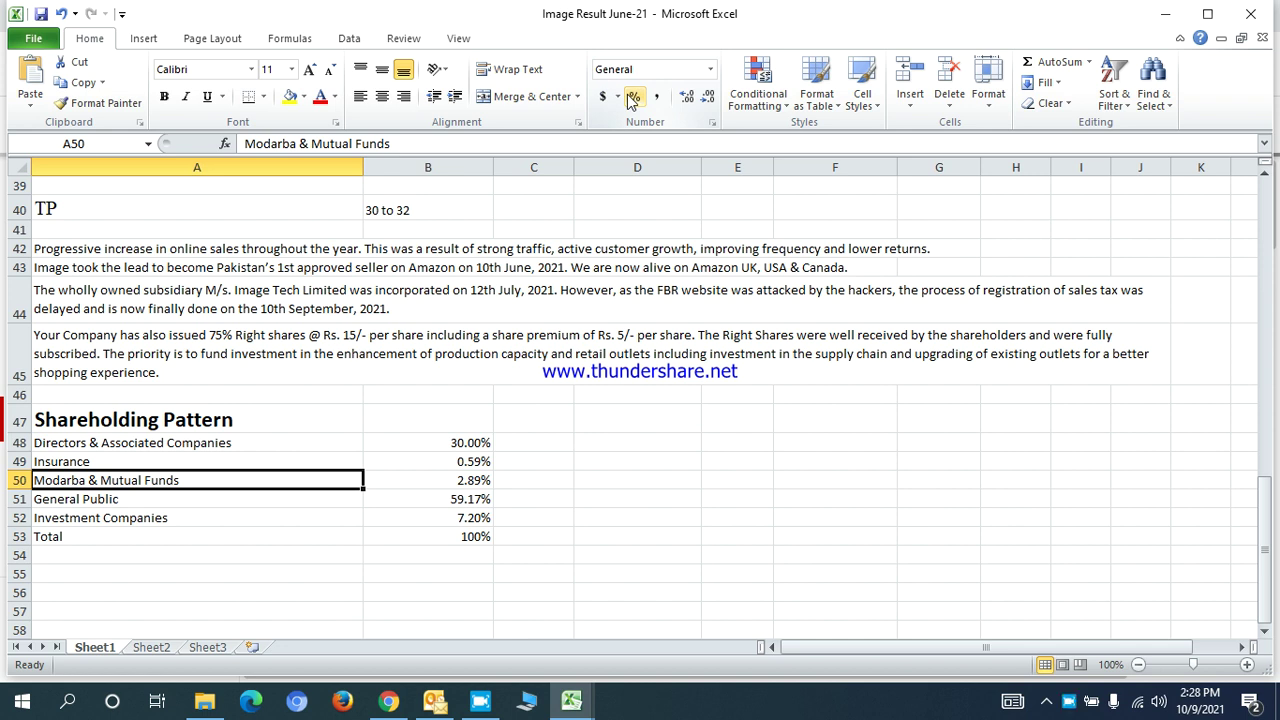
key(Down)
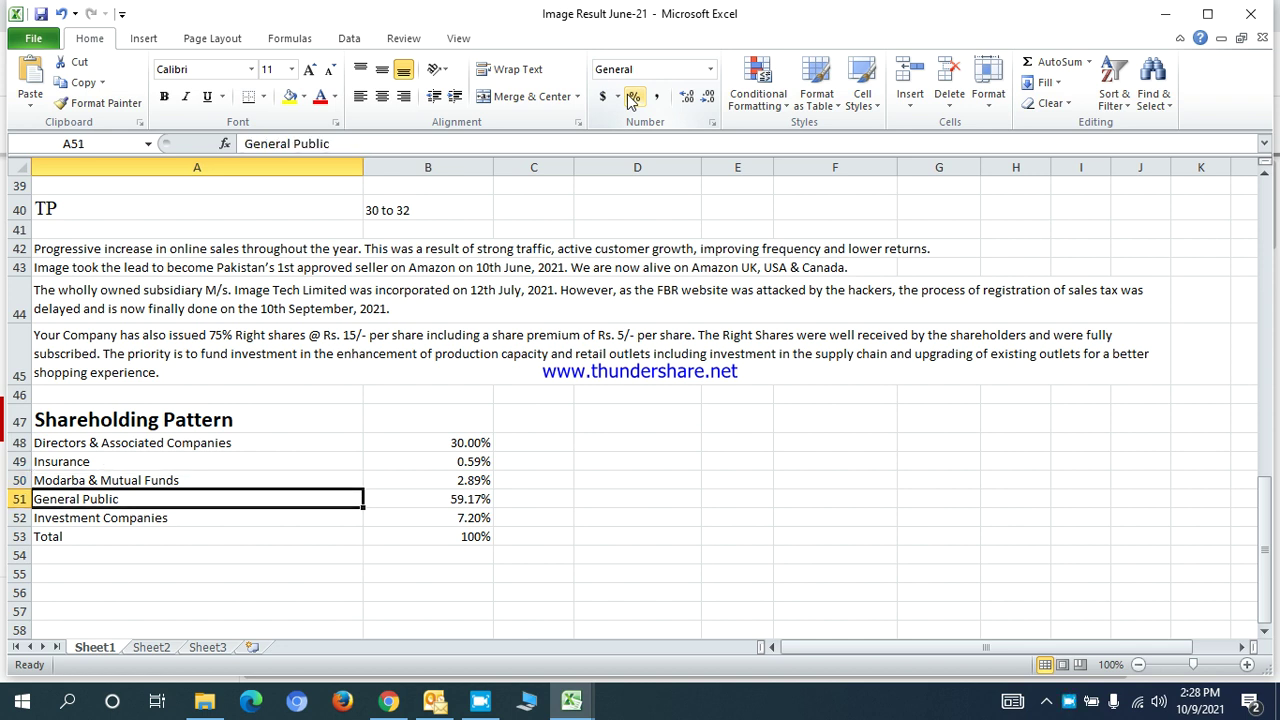
key(Down)
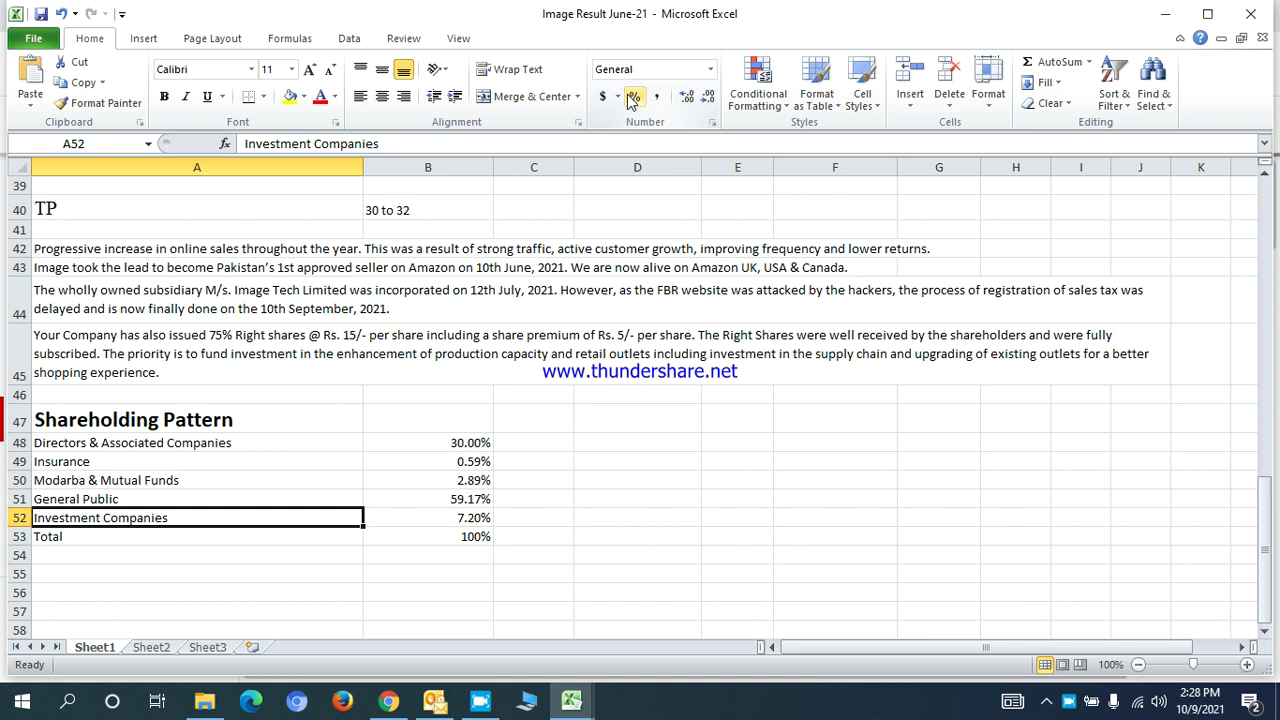
key(Right)
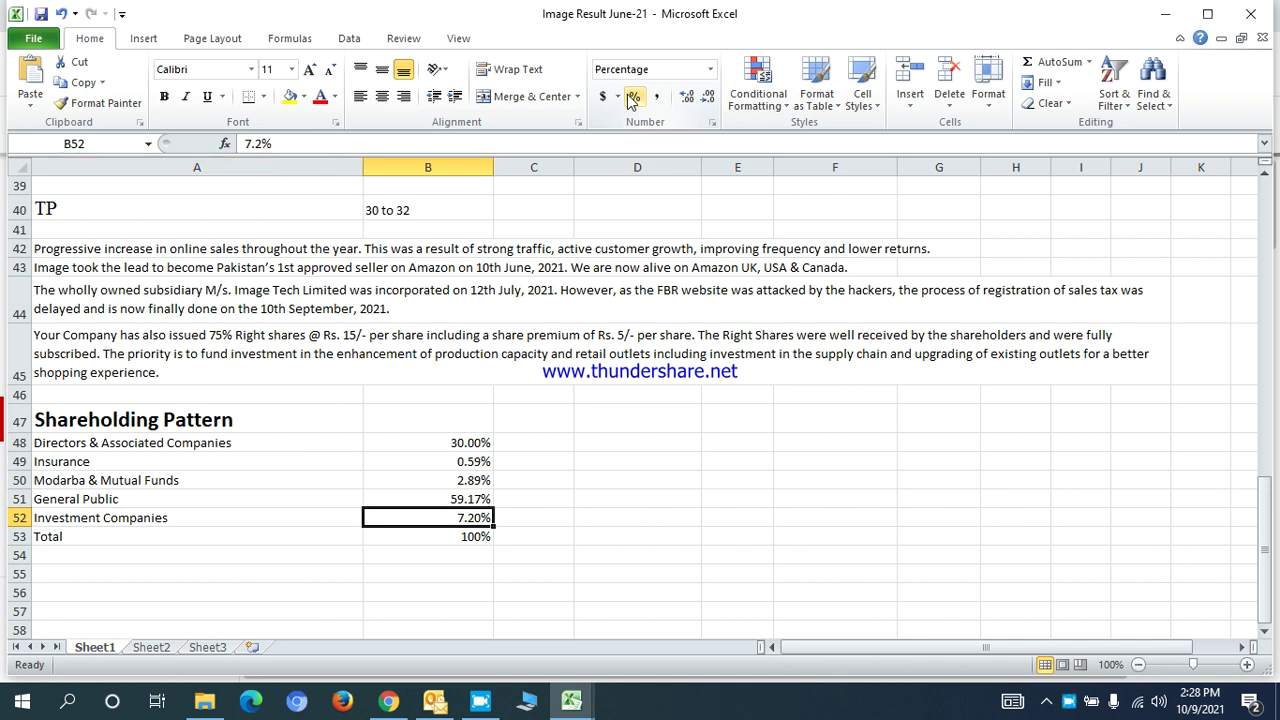
key(Down)
- Look back over the whole sheet up to the Equity and Long Term Liabilities figures in rows 1 and 2
key(Up)
key(Up)
key(Up)
key(Up)
key(Up)
key(Up)
key(Up)
key(Up)
key(Up)
key(Up)
key(Up)
key(Up)
key(Up)
key(Up)
key(Up)
key(Up)
key(Up)
key(Up)
key(Up)
key(Up)
key(Up)
key(Up)
key(Up)
key(Up)
key(Up)
key(Up)
key(Up)
key(Up)
key(Up)
key(Up)
key(Up)
key(Up)
key(Up)
key(Up)
key(Up)
key(Up)
key(Up)
key(Up)
key(Up)
key(Up)
key(Up)
key(Down)
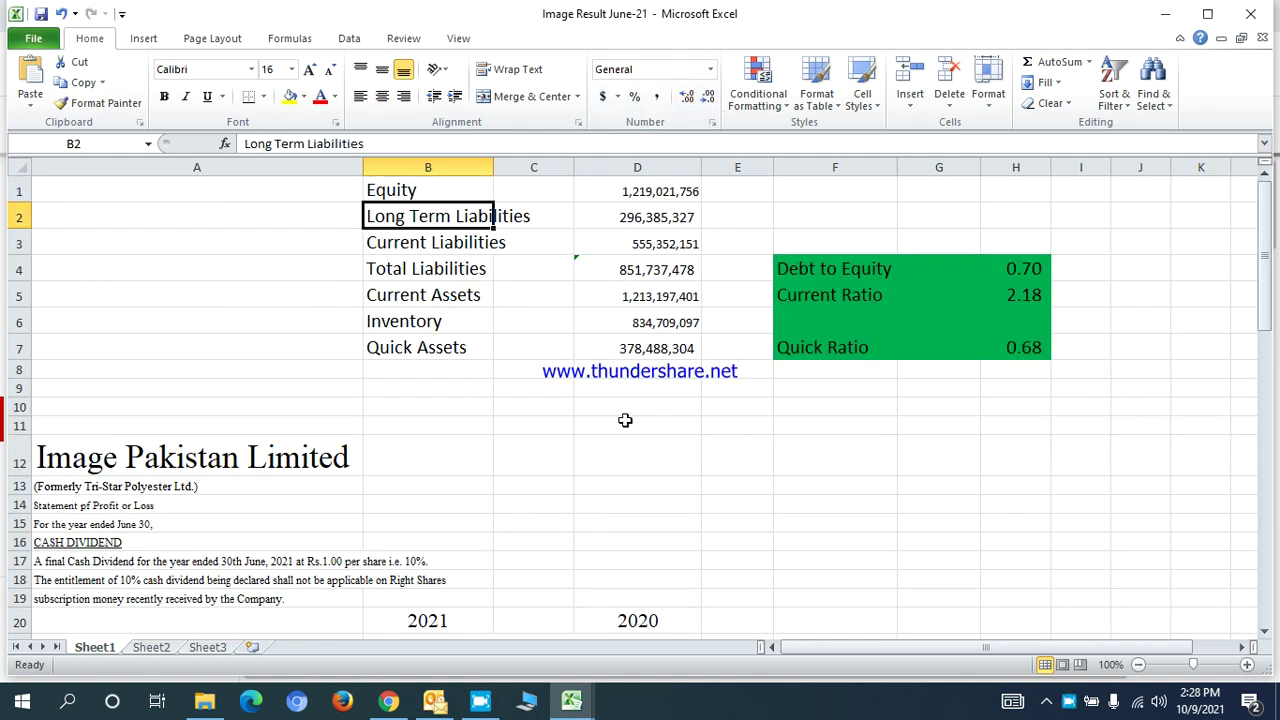
- Look over the Image Pakistan Limited statement heading from row 9 down to the CASH DIVIDEND title in row 16
click(474, 390)
key(ctrl+shift+Right)
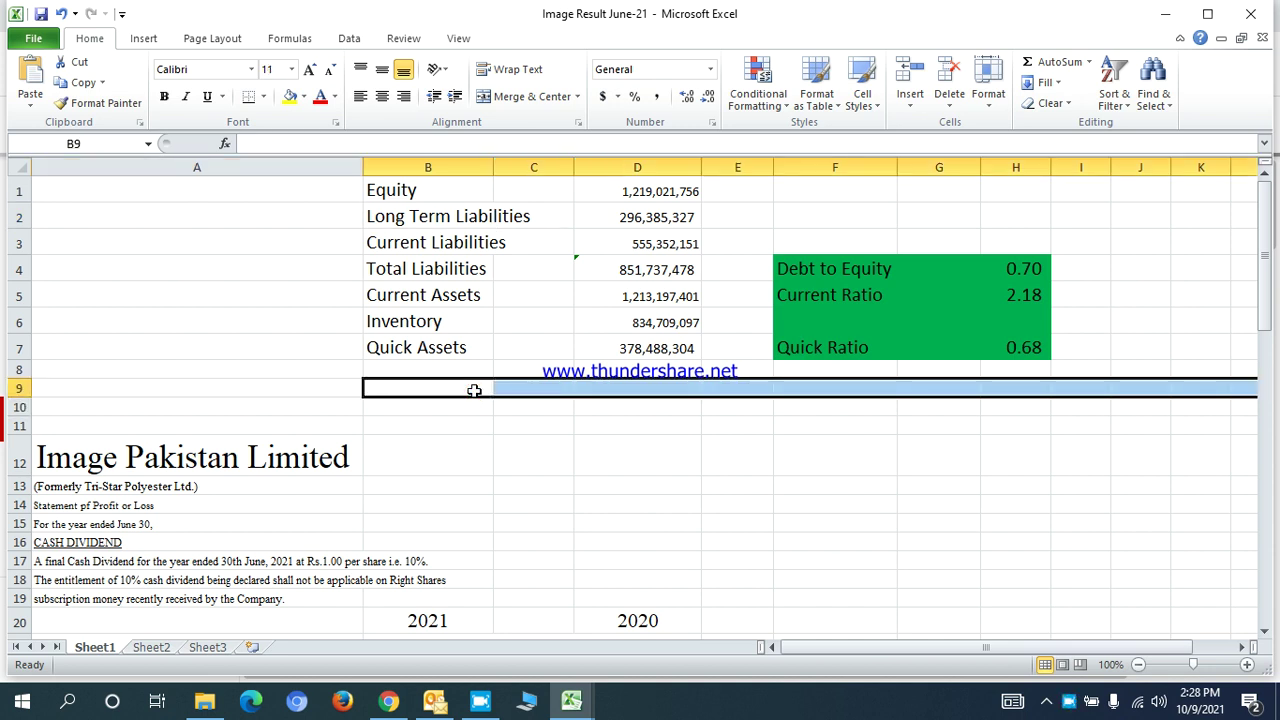
key(Home)
key(Down)
key(Down)
key(Down)
key(Down)
key(Down)
key(Down)
key(Down)
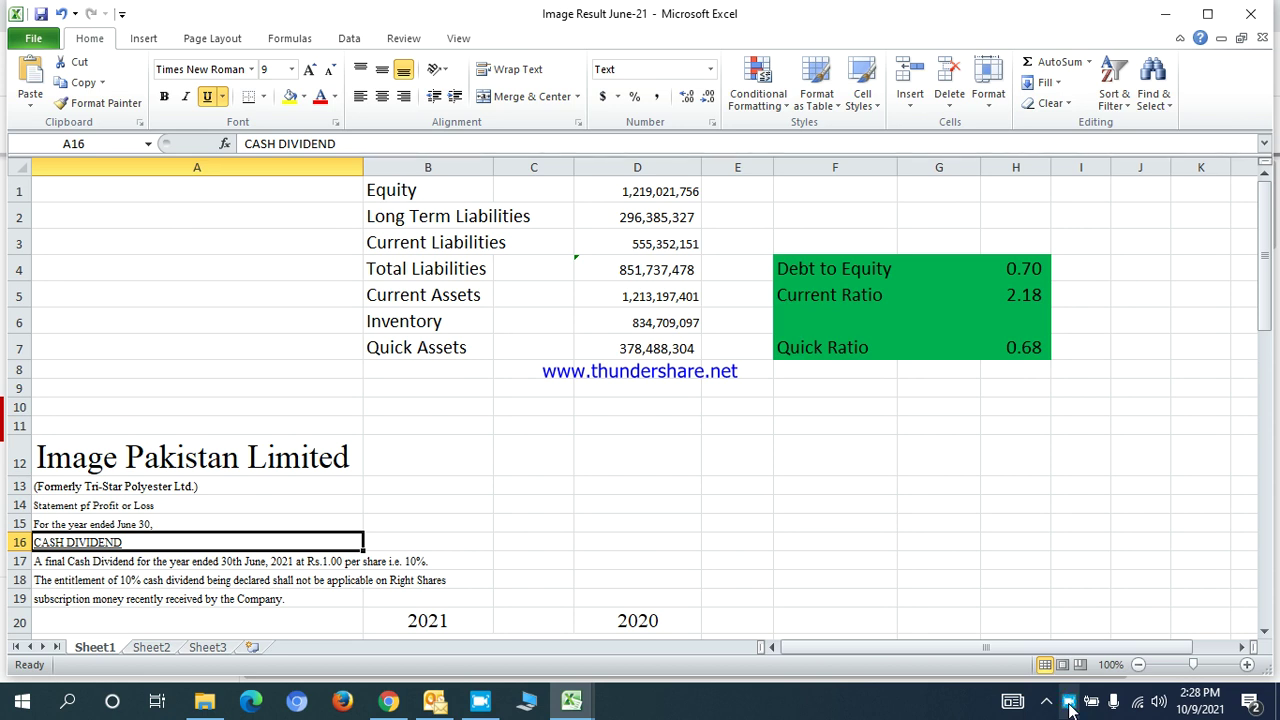
click(1069, 706)
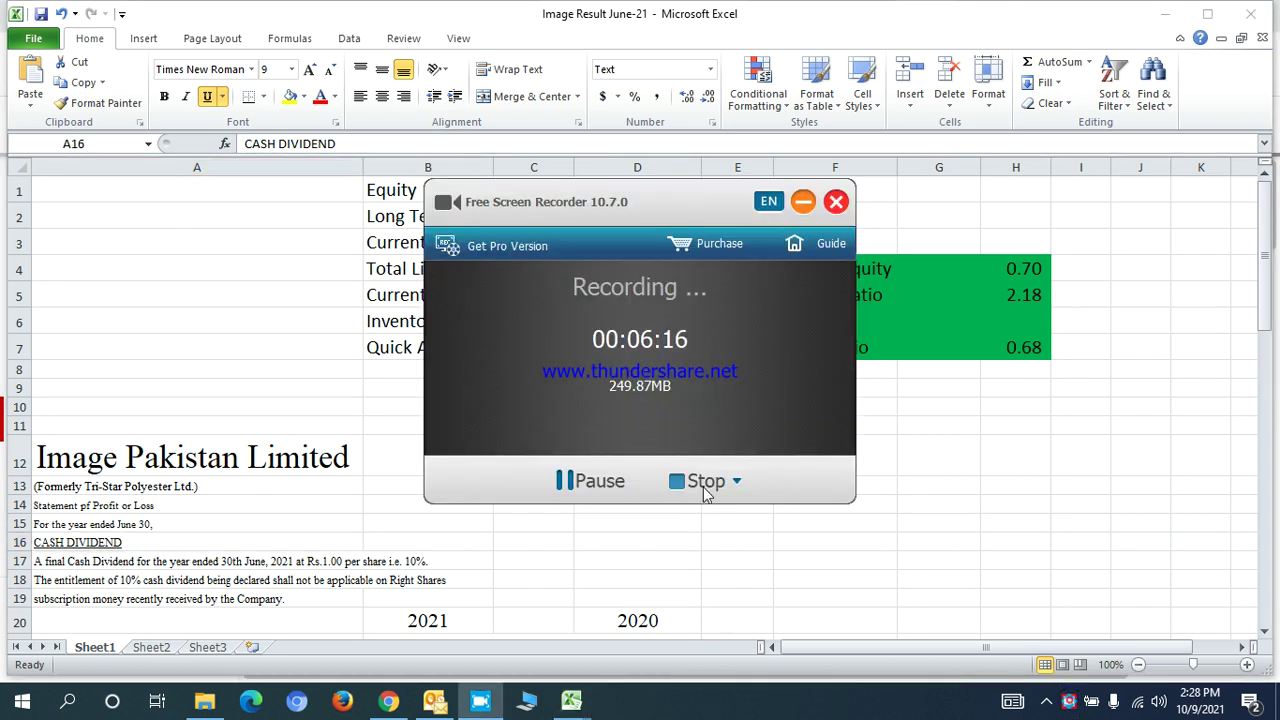